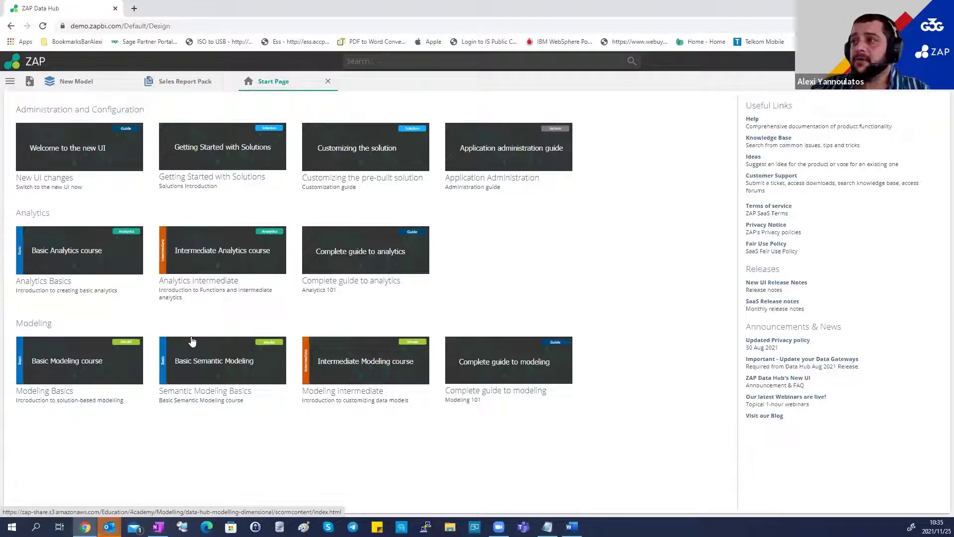
- View the data source list for a new model and create a new analysis table
left_click(76, 82)
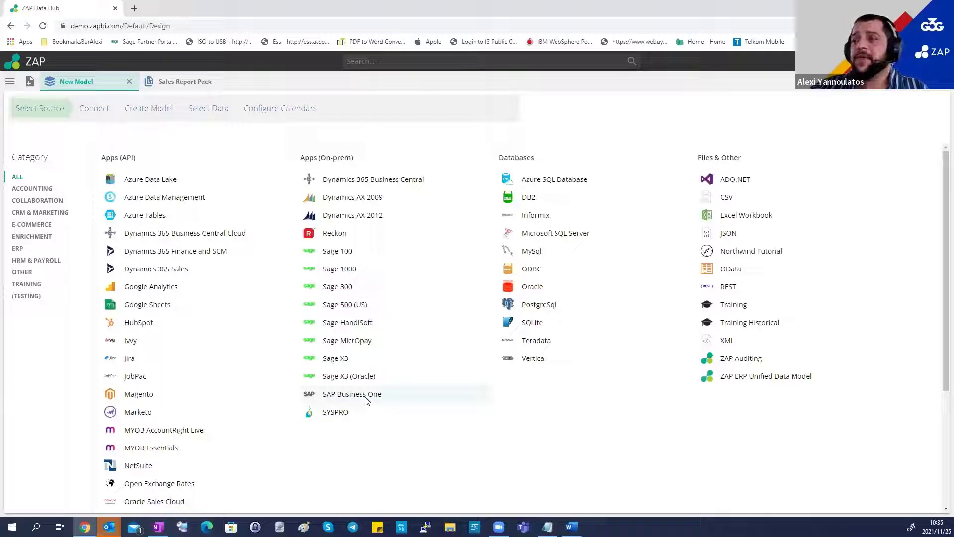
left_click(30, 83)
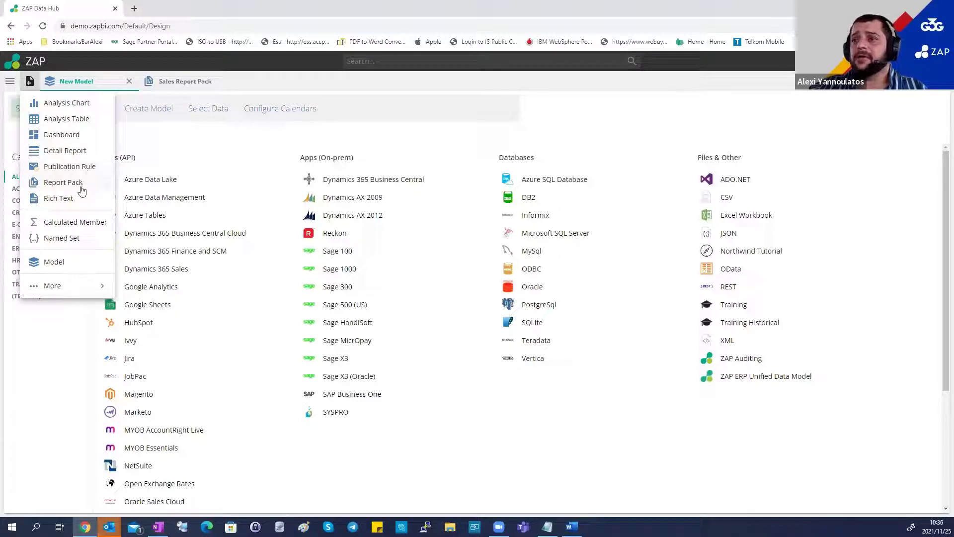
left_click(80, 122)
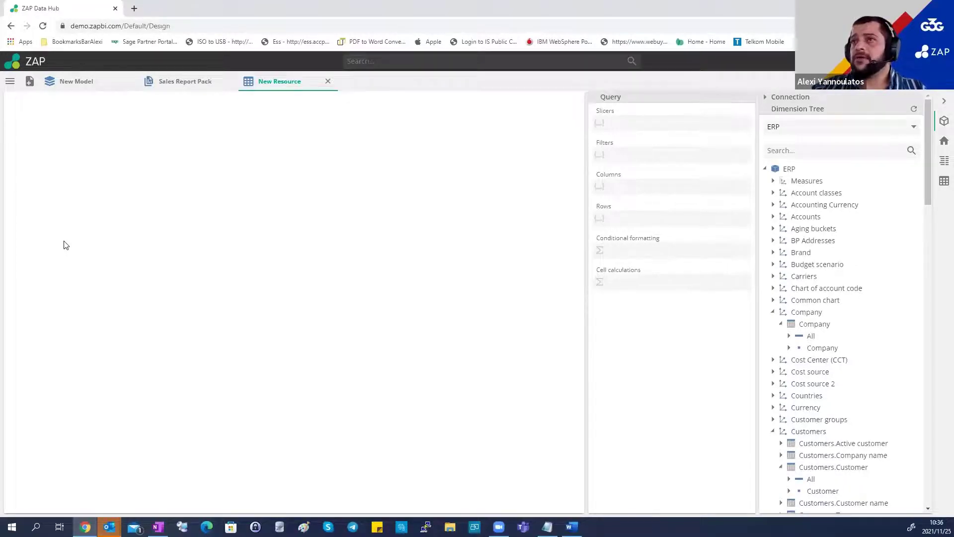
- Add the Invoice line amount, Cost of sales amount and Gross profit amount measures from Sales invoice lines to the table's columns
left_click(774, 181)
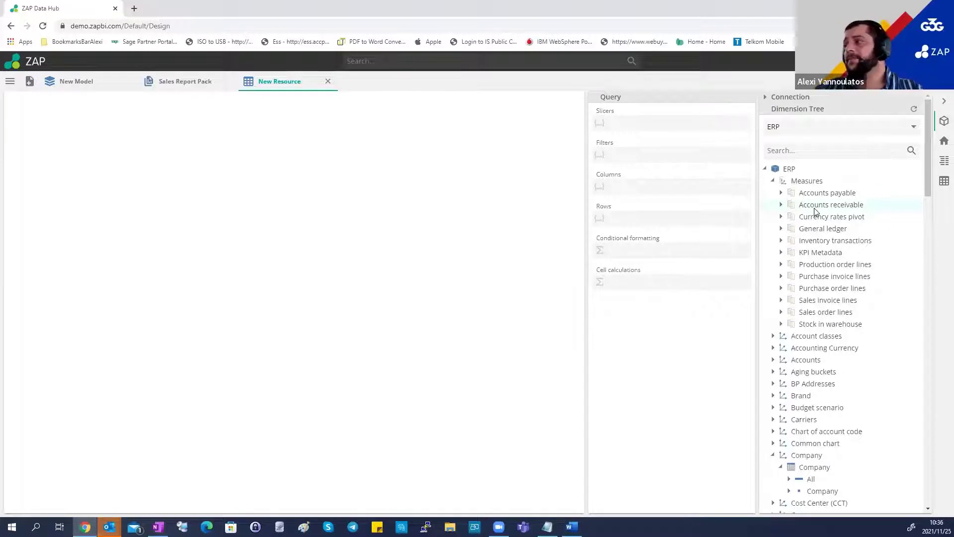
left_click(781, 300)
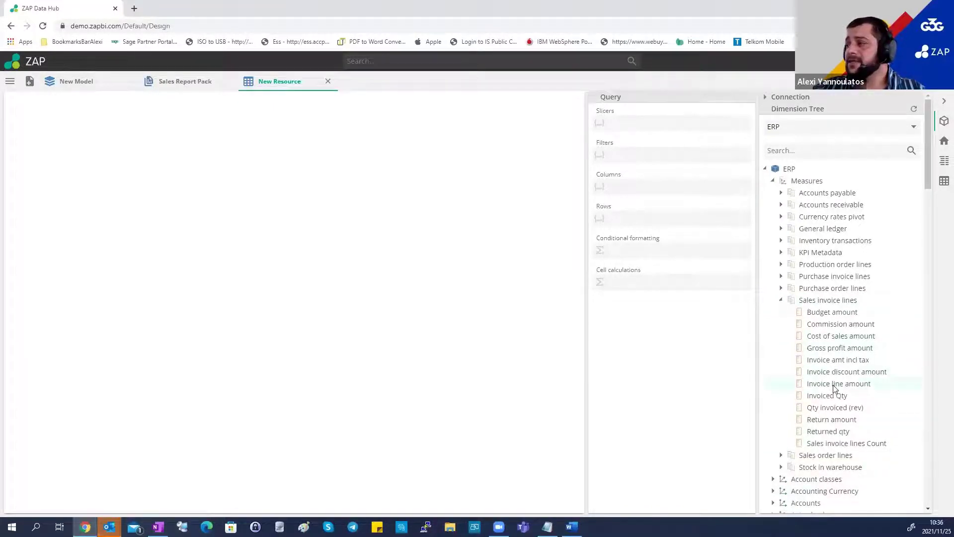
left_click_drag(833, 384, 615, 185)
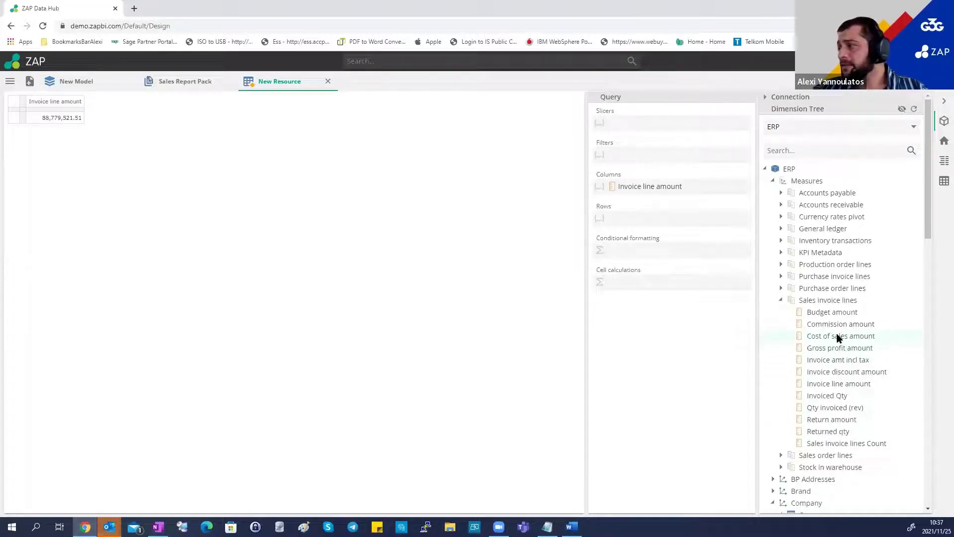
left_click_drag(836, 337, 712, 187)
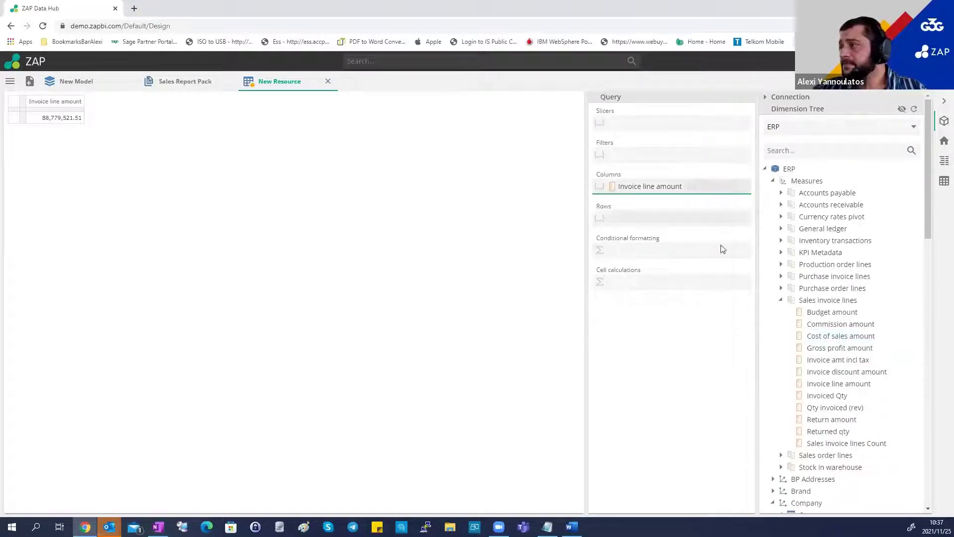
left_click_drag(839, 352, 698, 206)
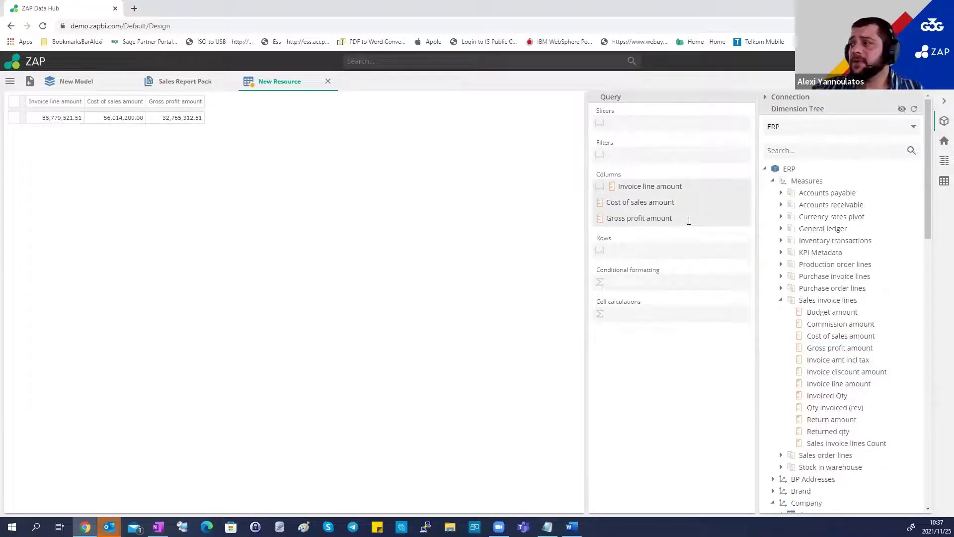
- Add a custom formula after Gross profit amount in the columns and name it GP%
left_click(689, 221)
type("c")
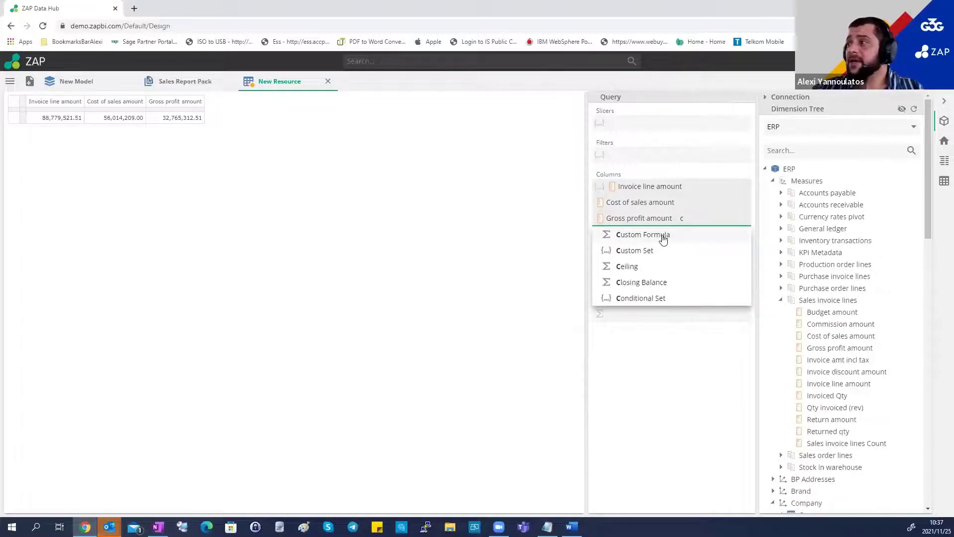
left_click(663, 239)
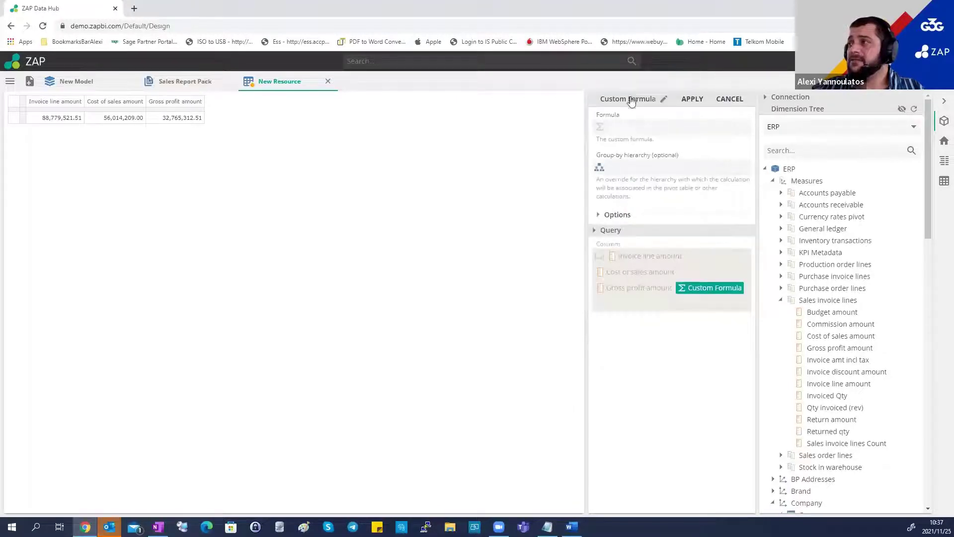
left_click(632, 97)
type("GP")
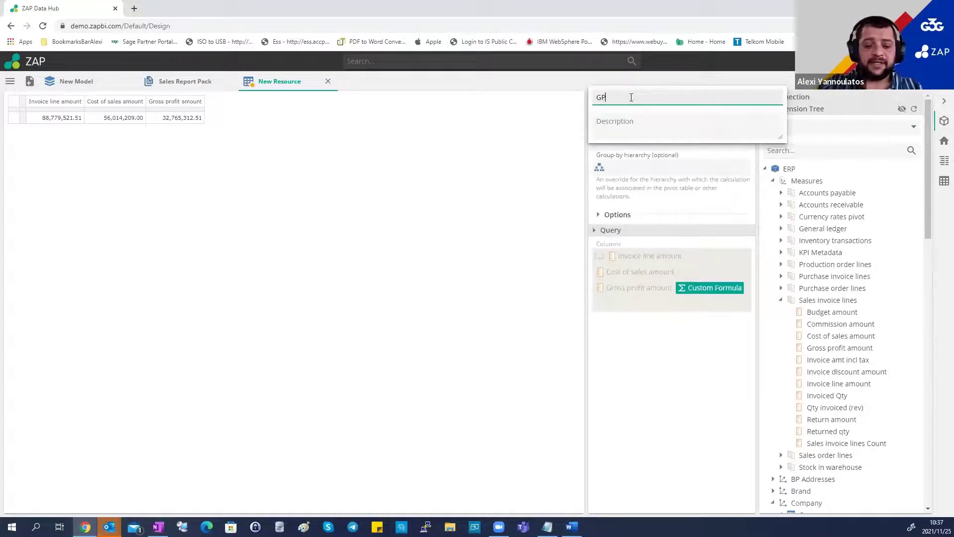
type("%")
key("Return")
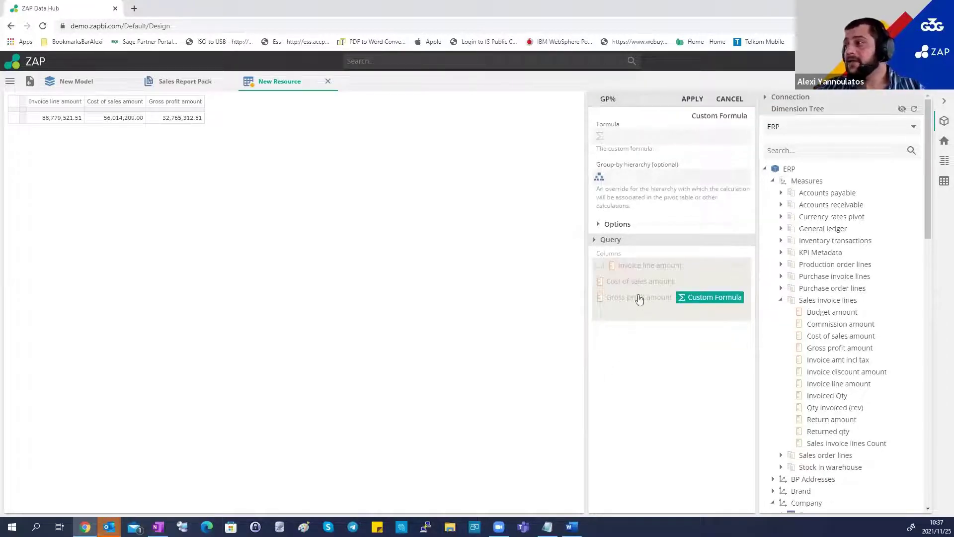
- Define the GP% formula as Gross profit amount divided by Invoice line amount and apply it
left_click_drag(636, 299, 631, 141)
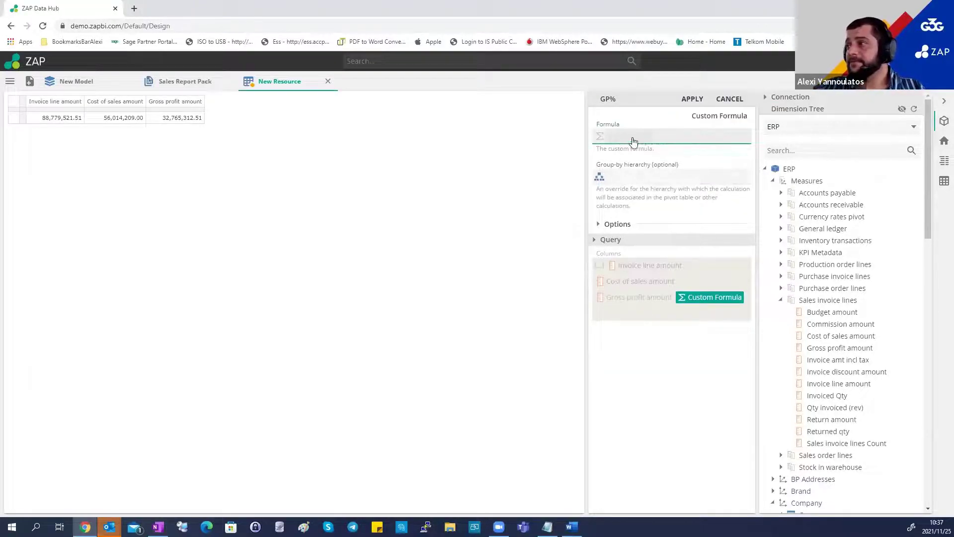
left_click(694, 137)
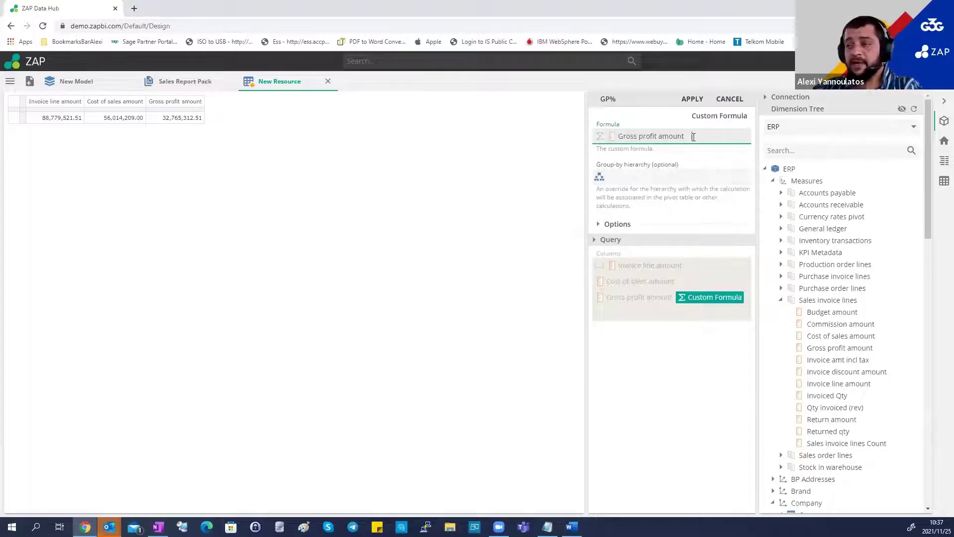
type("/")
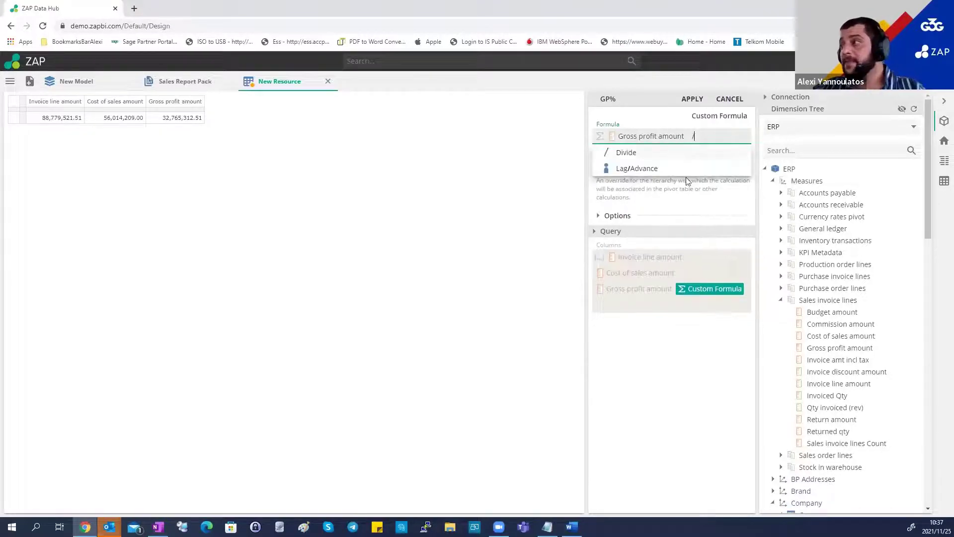
left_click(625, 153)
left_click_drag(650, 268, 715, 139)
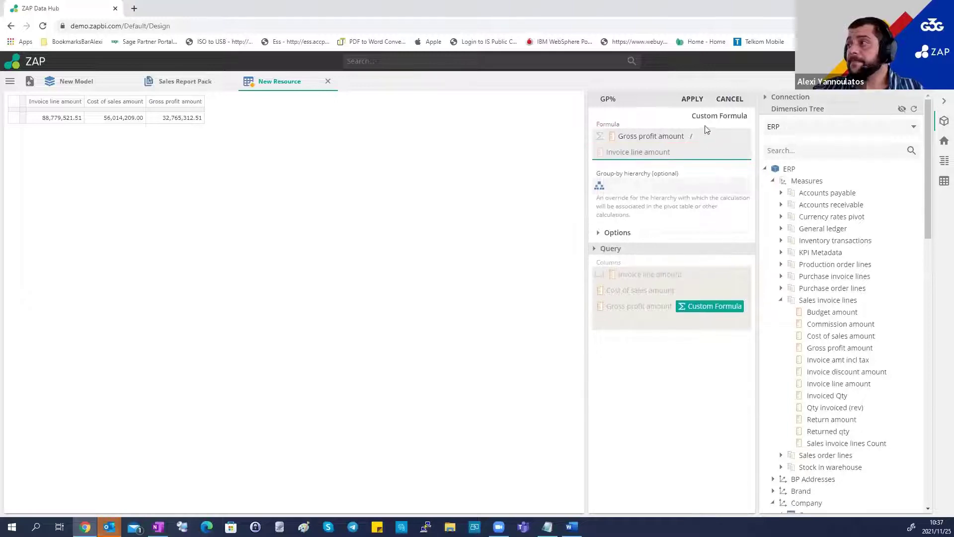
left_click(692, 100)
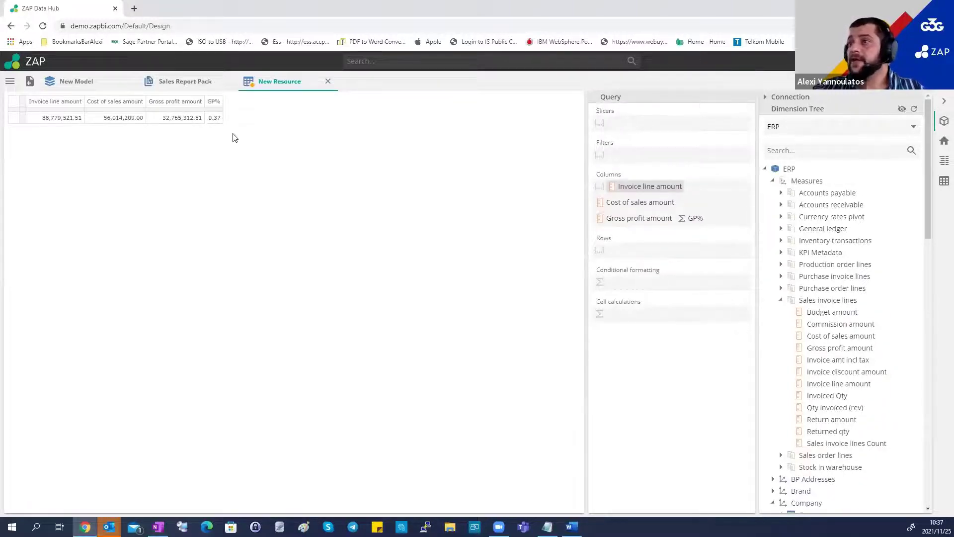
- Set the number format of the GP% column to Percent
left_click(213, 115)
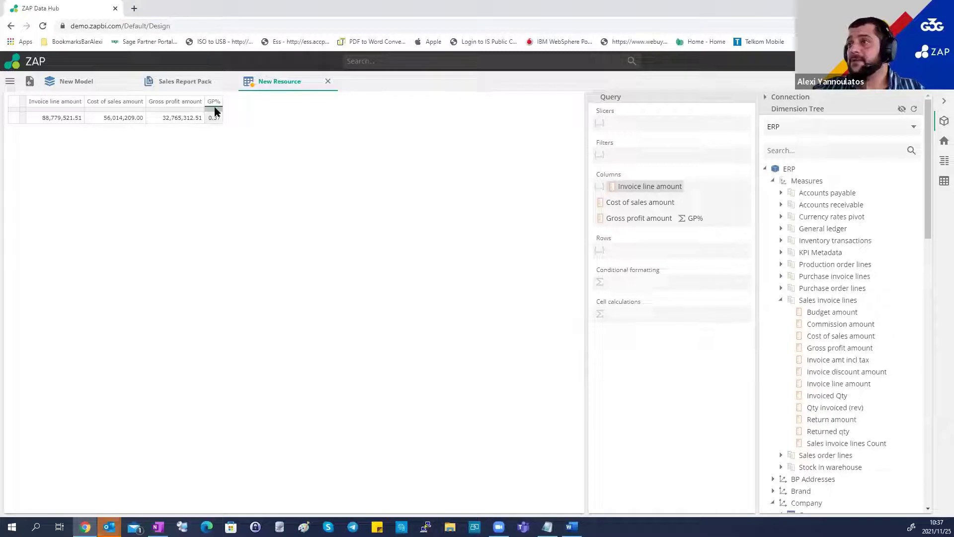
left_click(942, 182)
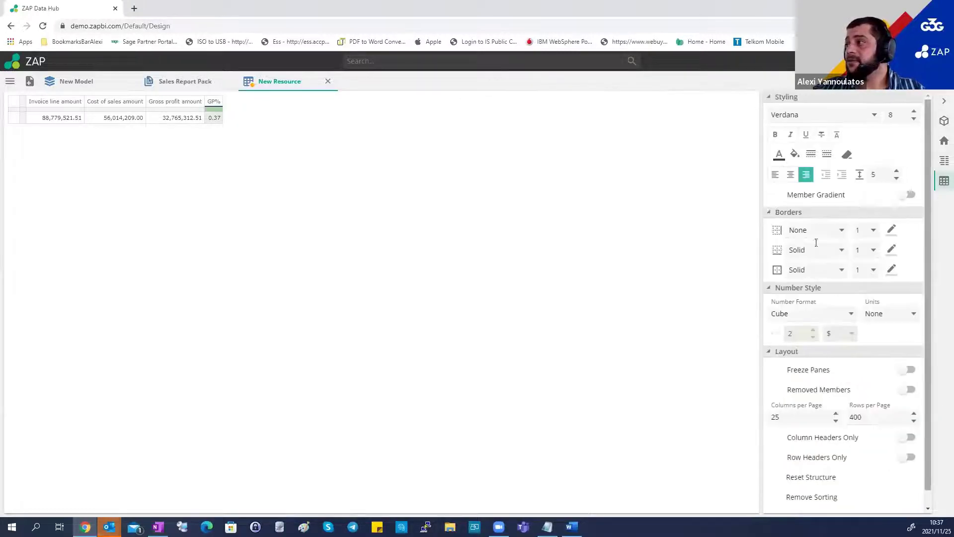
left_click(849, 314)
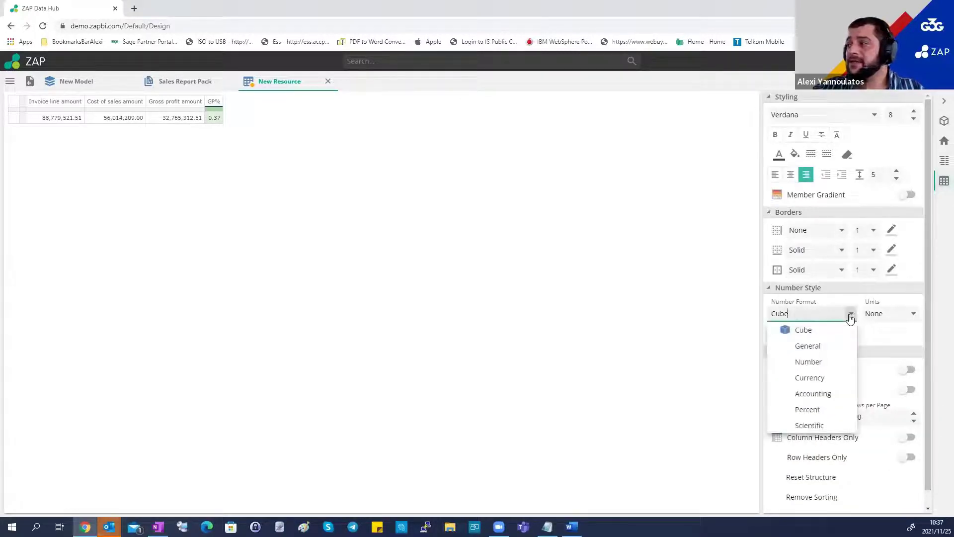
left_click(816, 410)
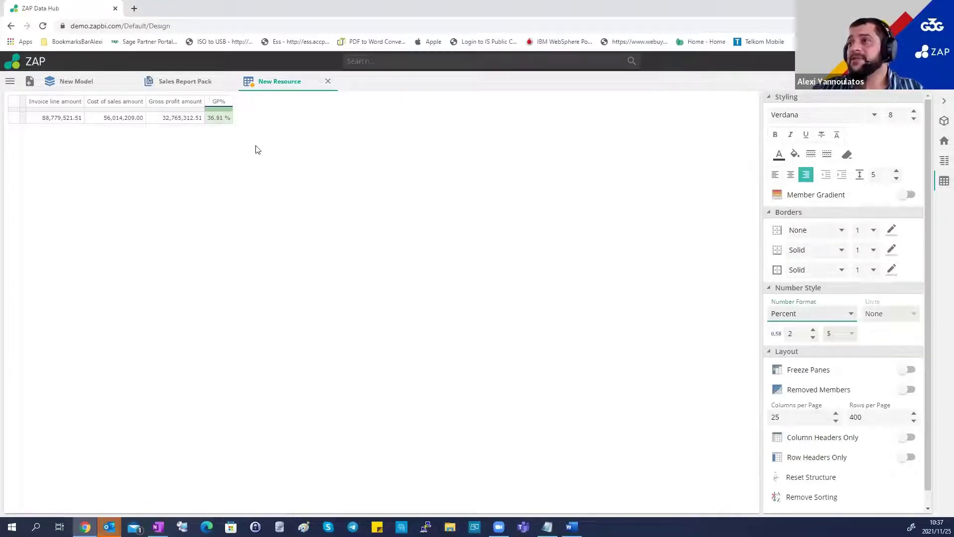
- Locate the Date dimension's Fiscal YQMD time functions and add a Periods Between set to the rows
left_click(943, 121)
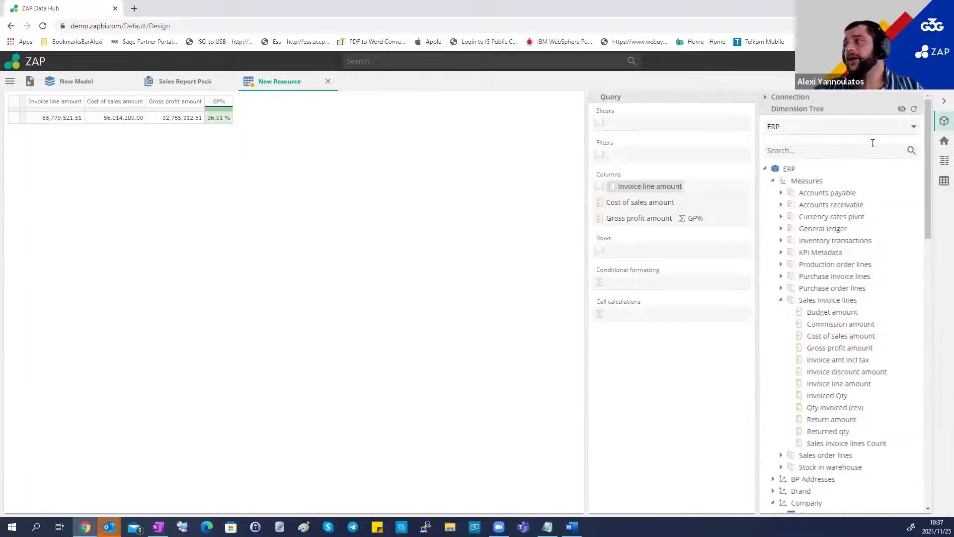
left_click(773, 181)
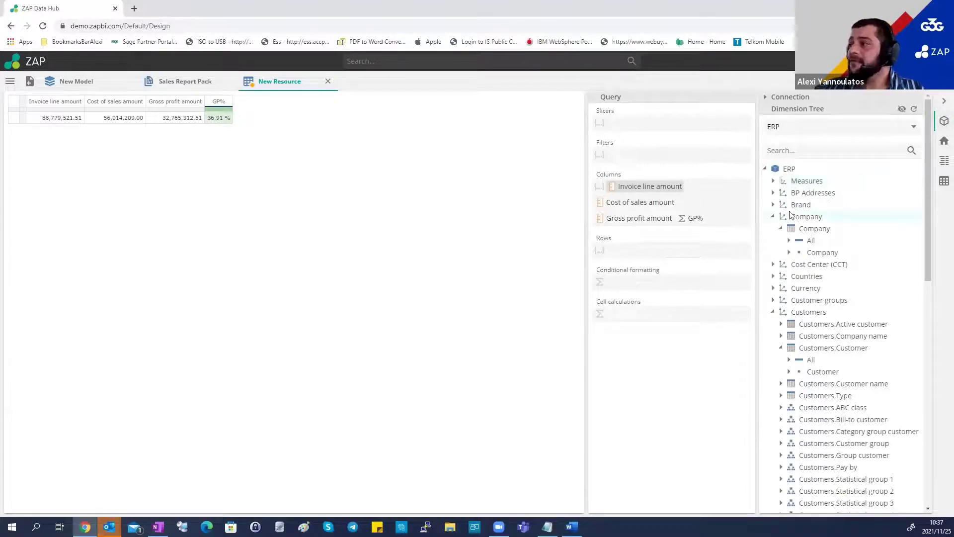
scroll(834, 218, "down", 7)
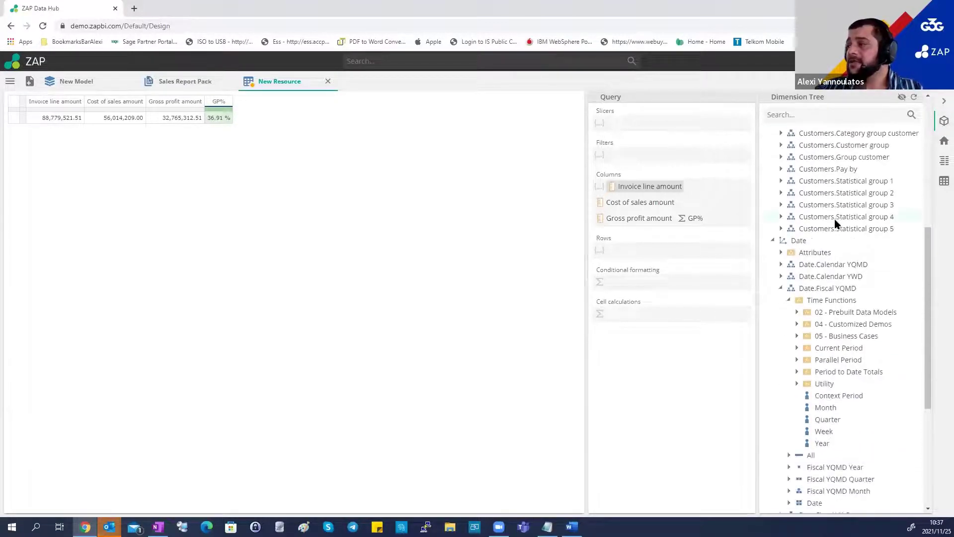
scroll(835, 221, "up", 5)
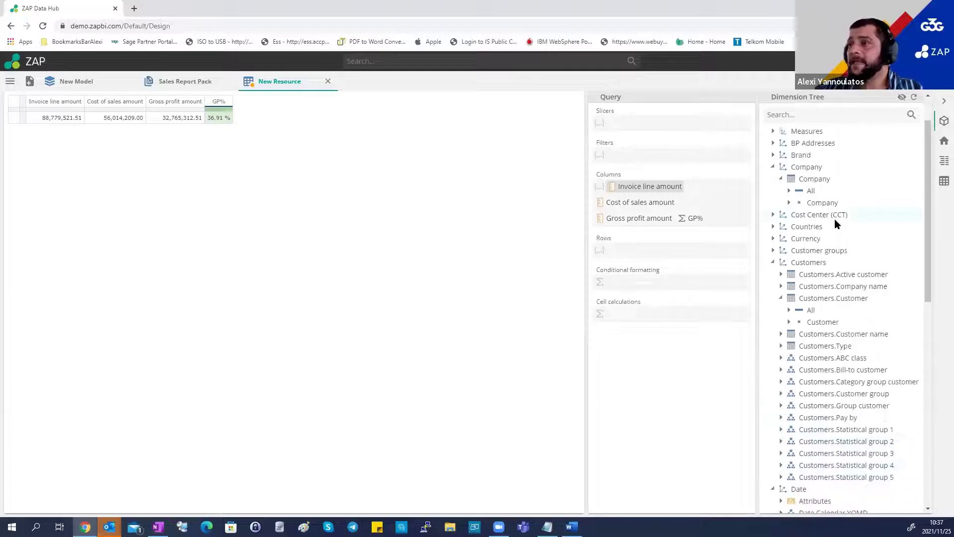
scroll(835, 222, "down", 4)
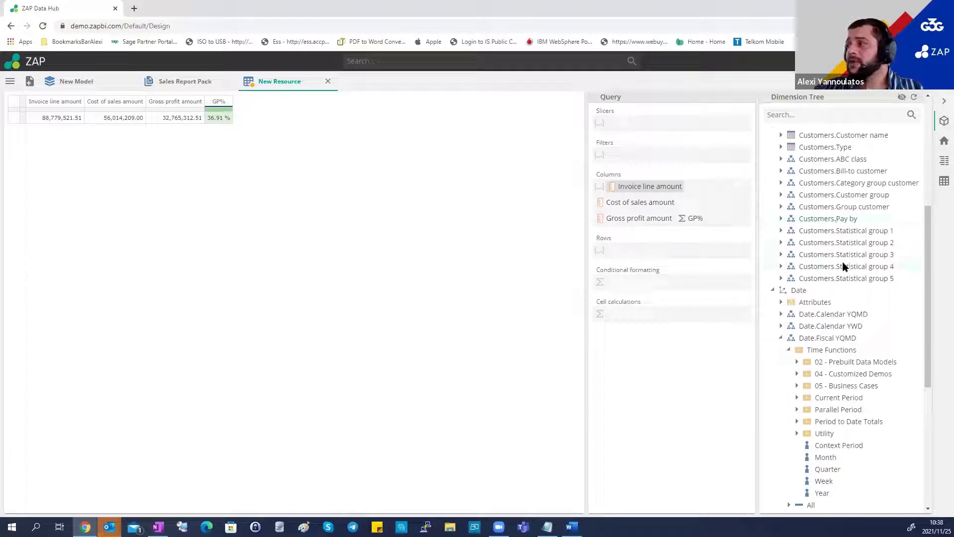
left_click(638, 247)
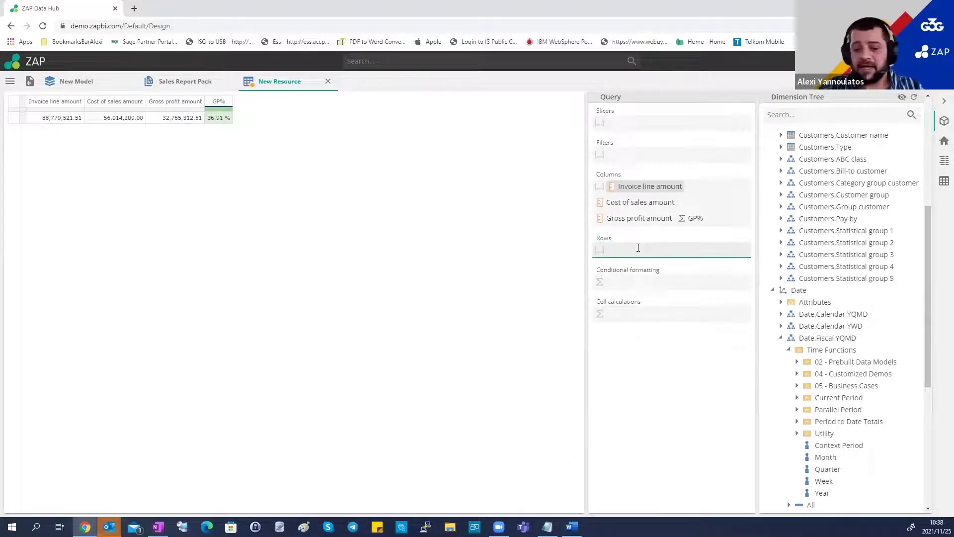
type("be")
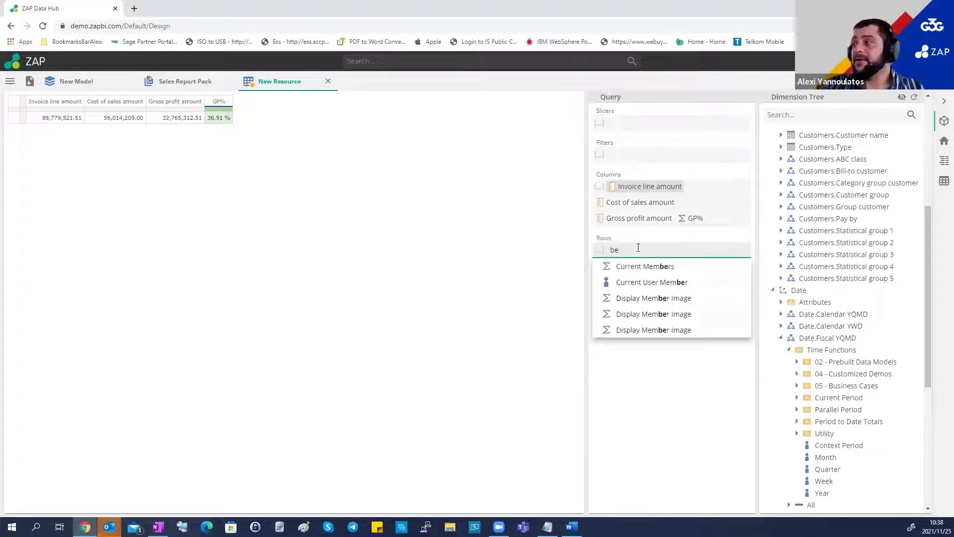
type("t")
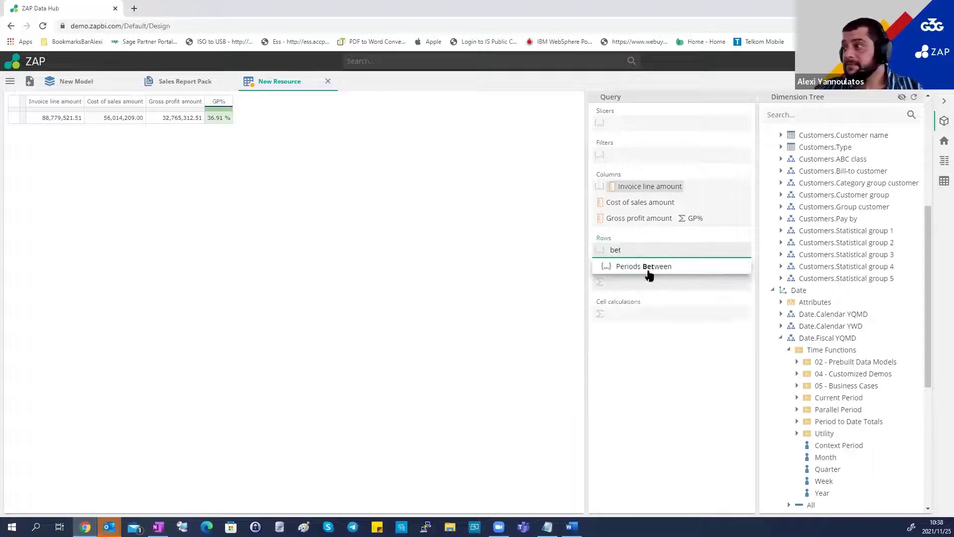
left_click(647, 267)
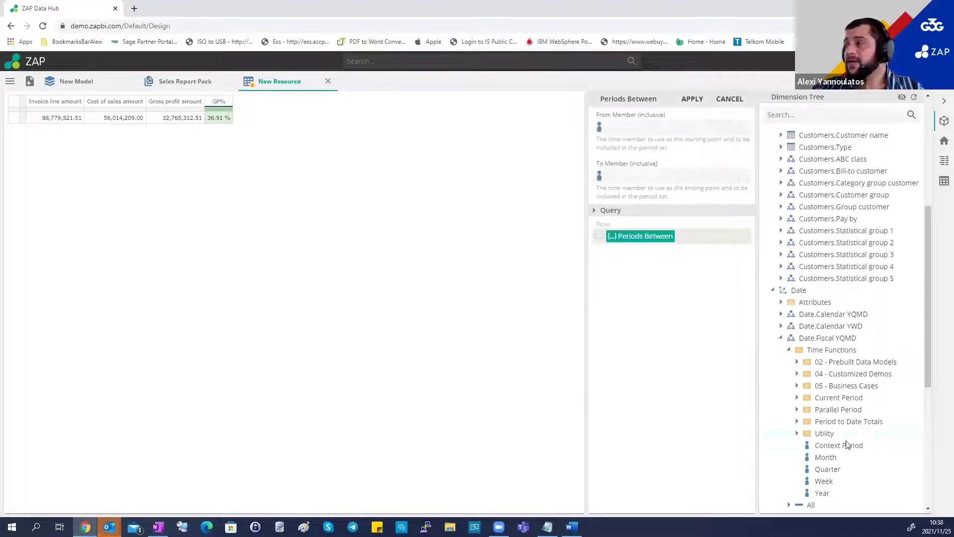
- Set the Periods Between To Member to Context Period and the From Member to Context Period wrapped in SAP B1's First Member in level function
left_click_drag(839, 446, 646, 182)
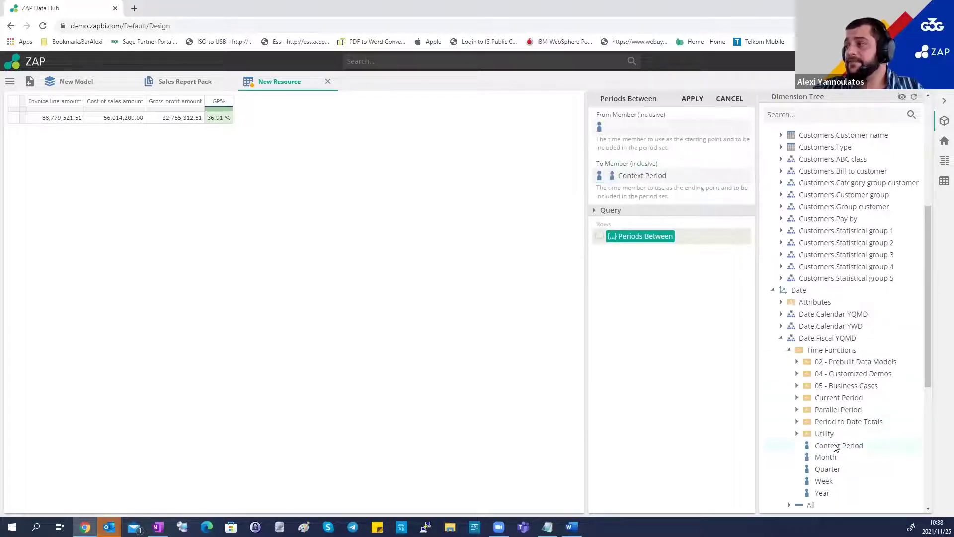
left_click_drag(838, 445, 631, 123)
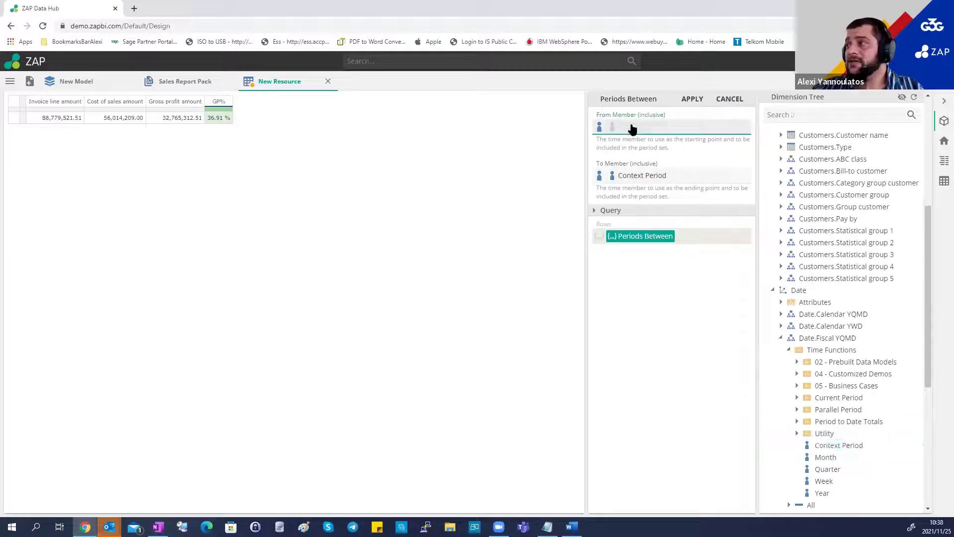
right_click(632, 129)
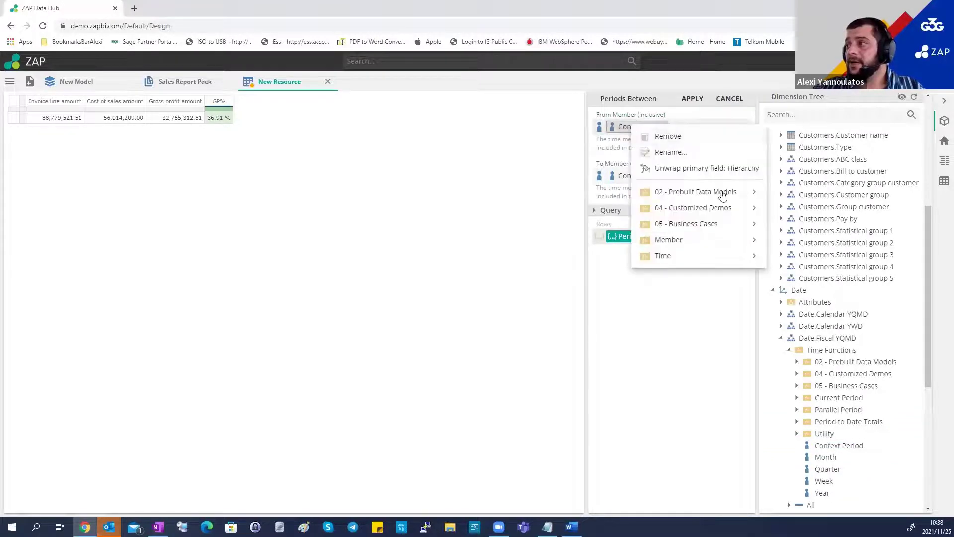
mouse_move(719, 198)
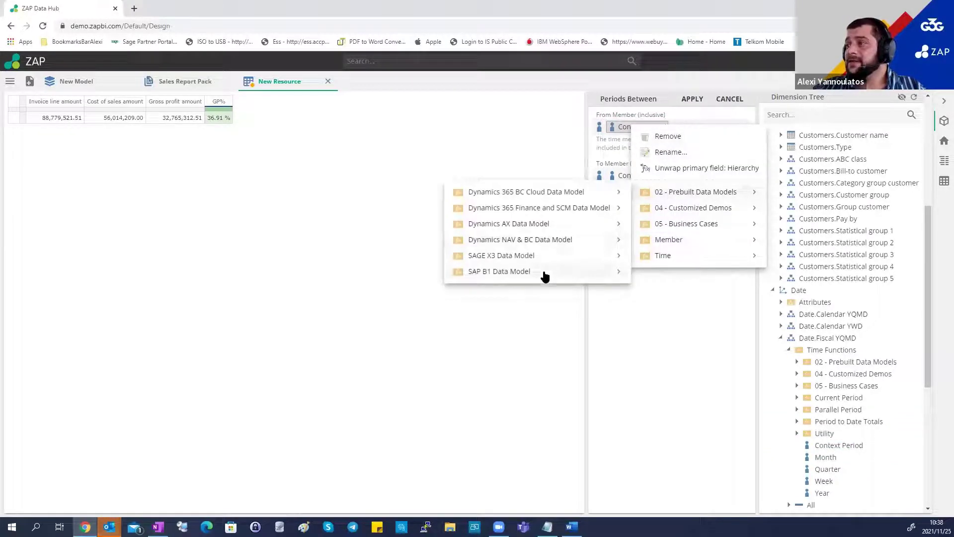
mouse_move(543, 272)
mouse_move(694, 271)
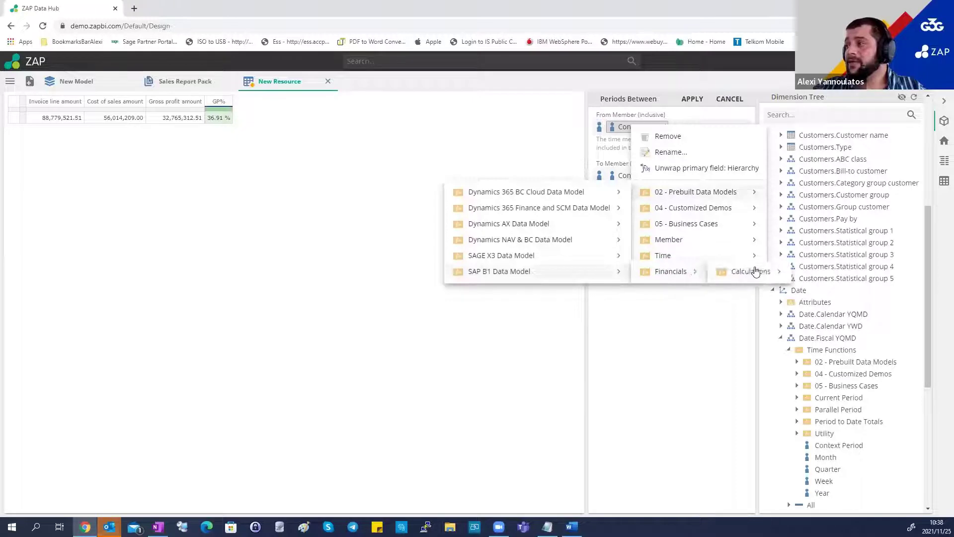
mouse_move(777, 270)
mouse_move(825, 272)
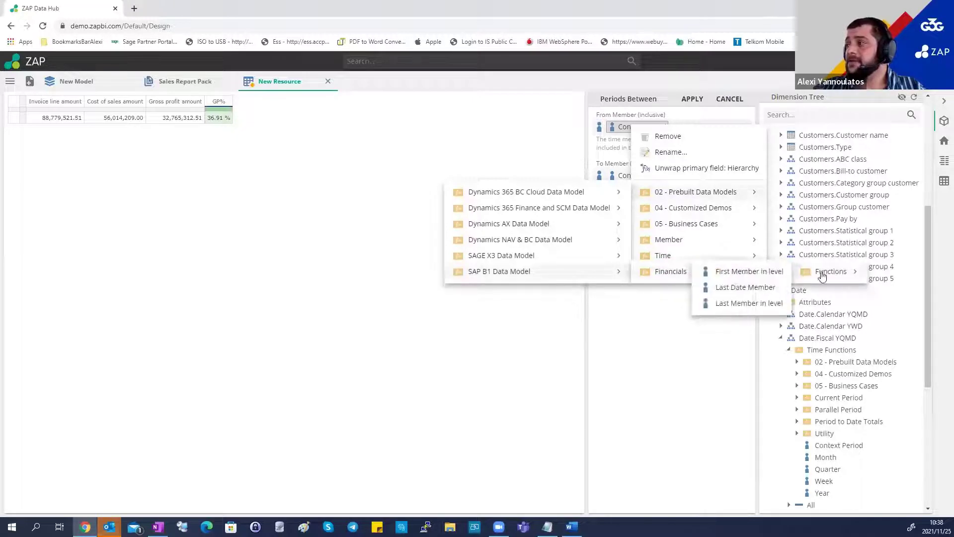
left_click(762, 273)
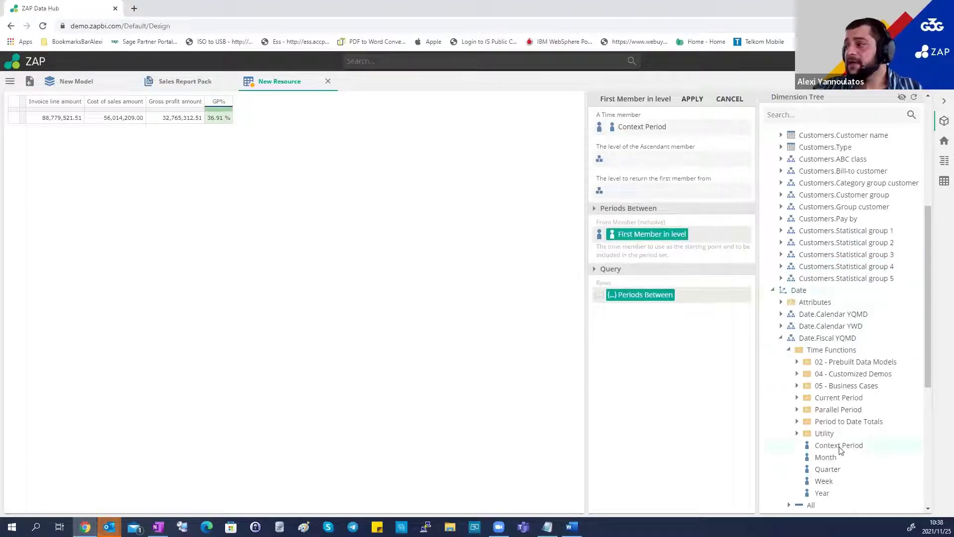
- Set the First Member in level function's ascendant level to Fiscal YQMD Year and return level to Fiscal YQMD Month, and apply the period definitions
scroll(847, 449, "down", 3)
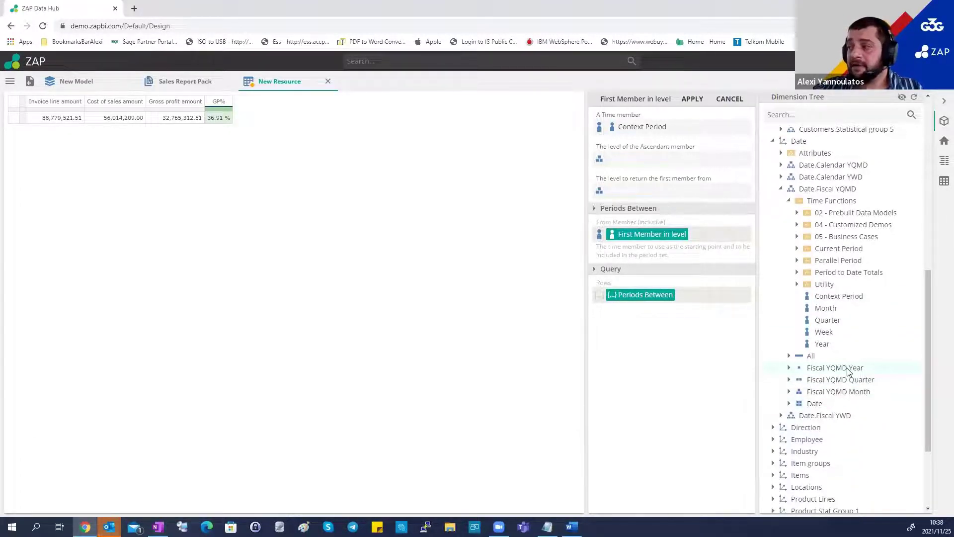
left_click_drag(847, 369, 643, 158)
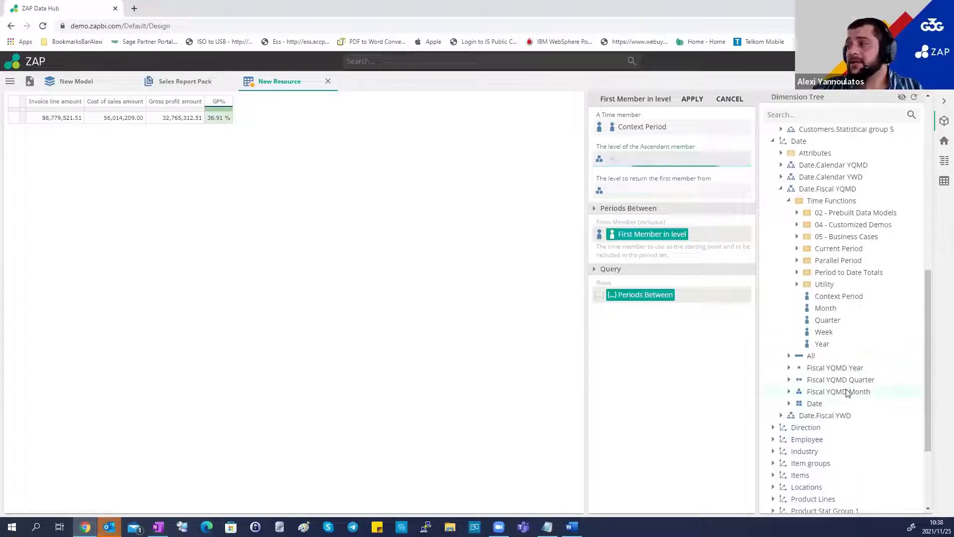
left_click_drag(847, 392, 651, 195)
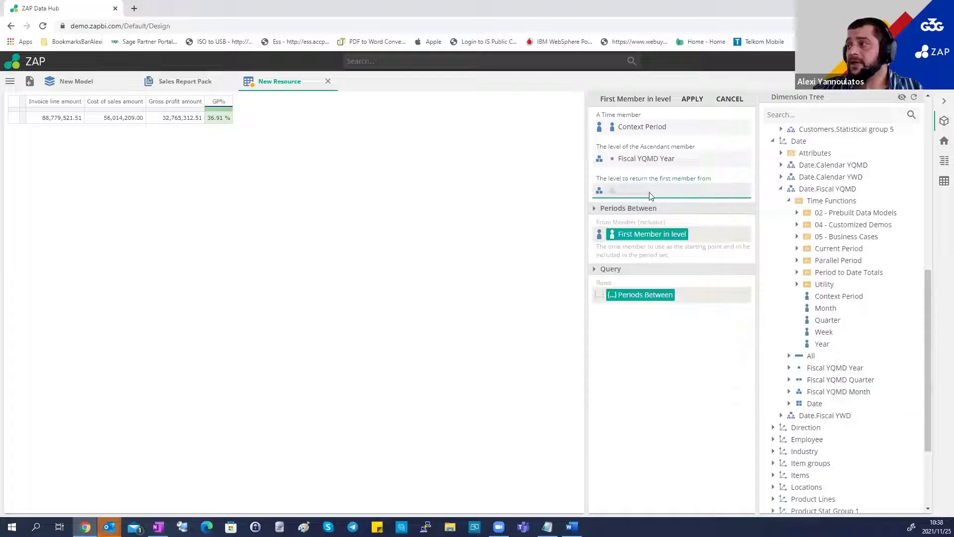
left_click(694, 100)
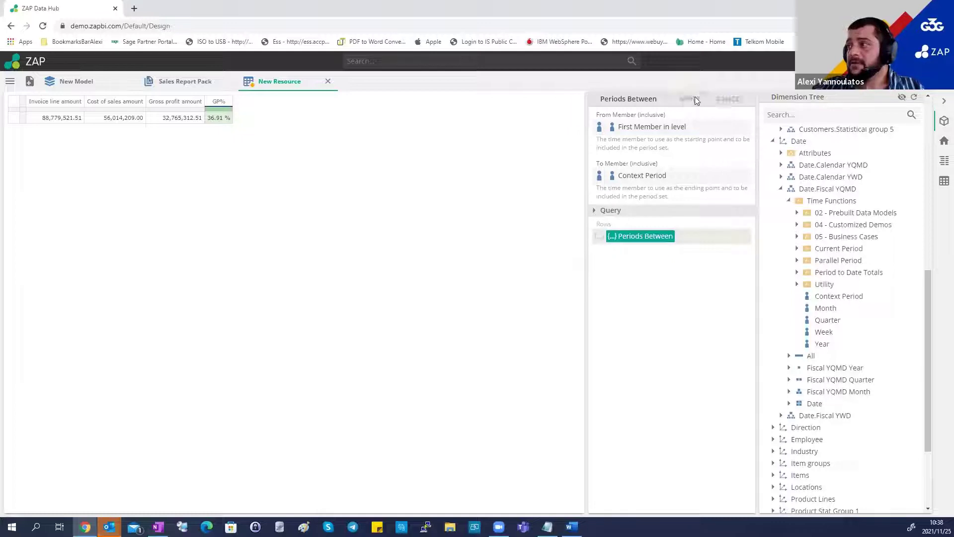
left_click(694, 99)
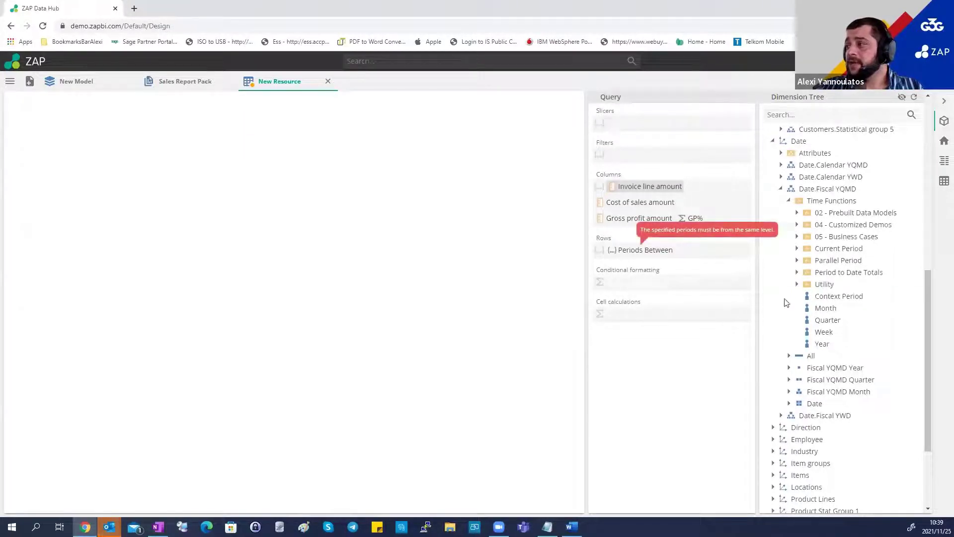
- Add Fiscal YQMD Month as a slicer and set its slicer type to Time context
left_click_drag(836, 393, 639, 124)
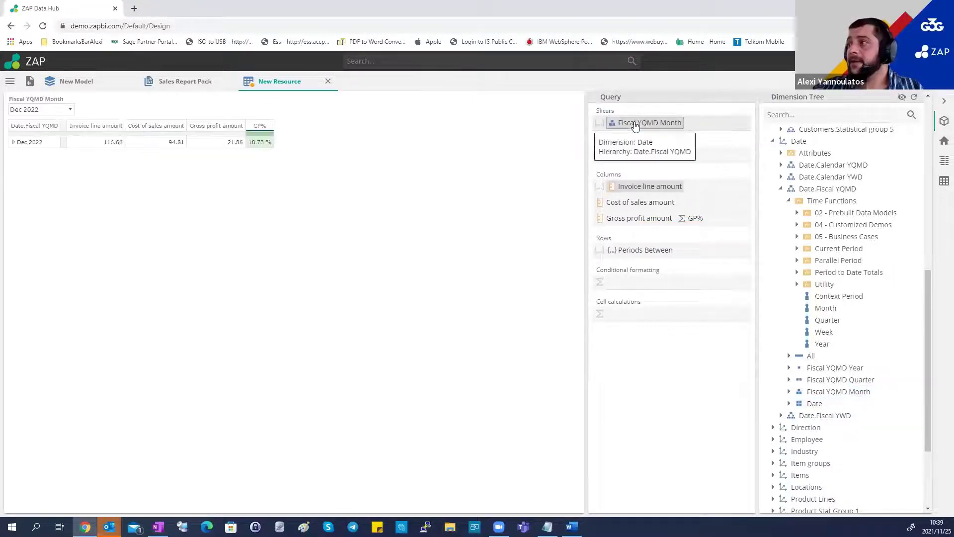
right_click(638, 124)
mouse_move(711, 170)
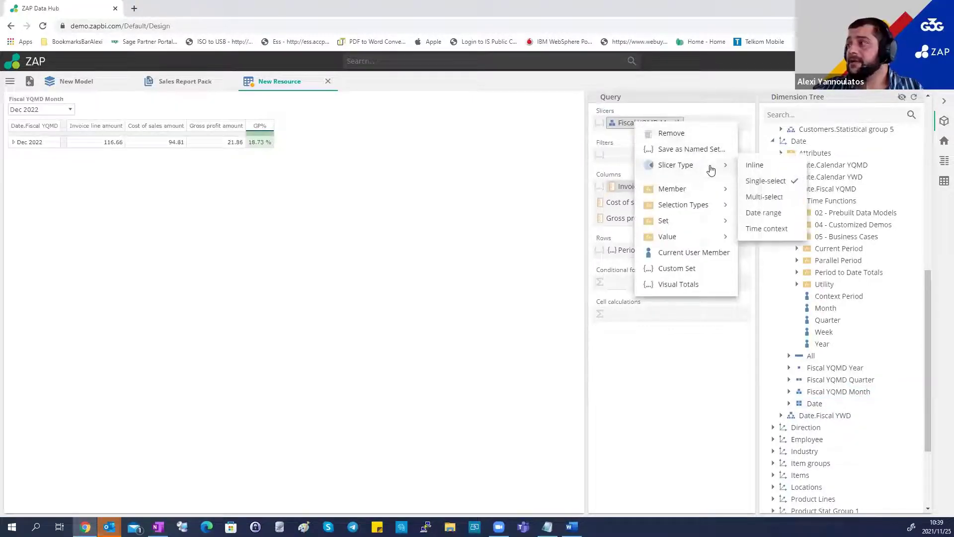
left_click(780, 231)
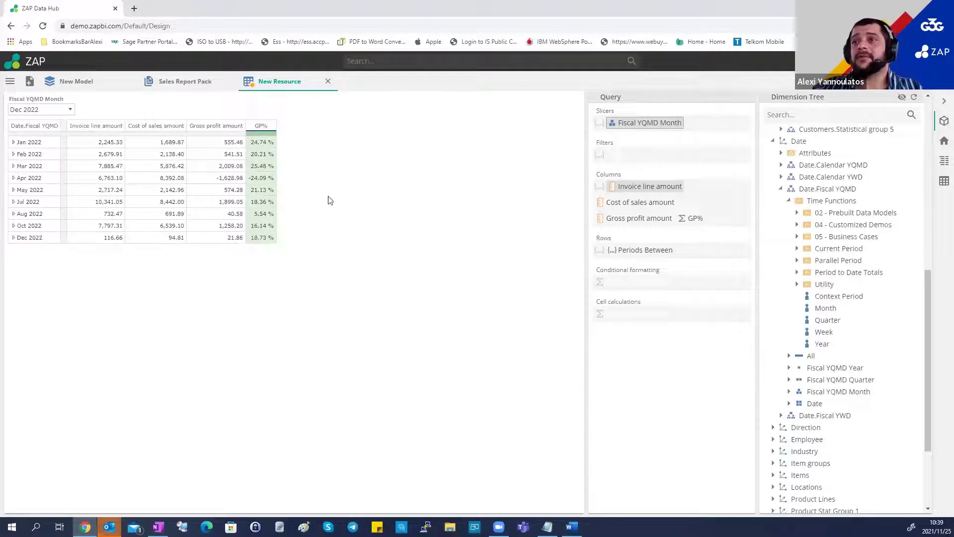
- Try the Fiscal YQMD Month slicer with Nov 2021 and set it to Sep 2021
left_click(71, 110)
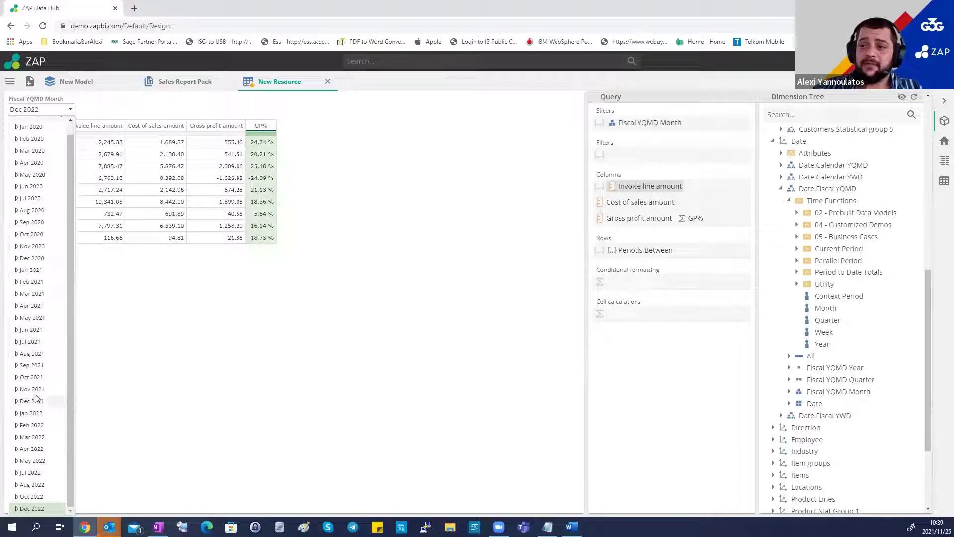
left_click(36, 400)
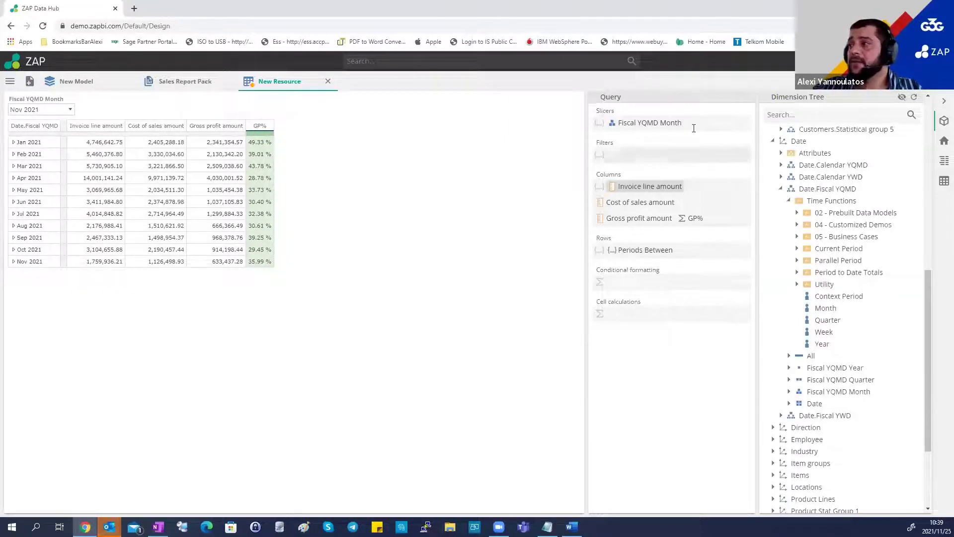
left_click(70, 110)
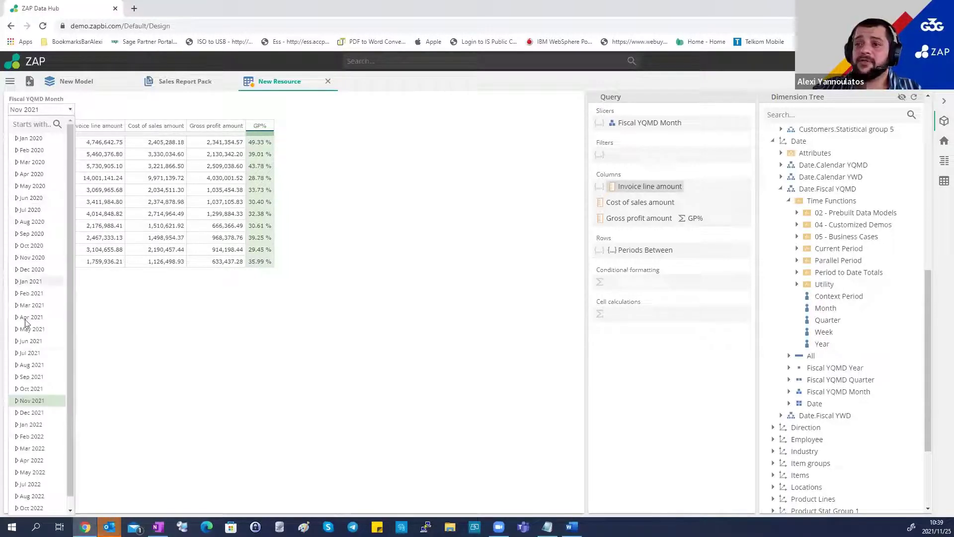
left_click(31, 376)
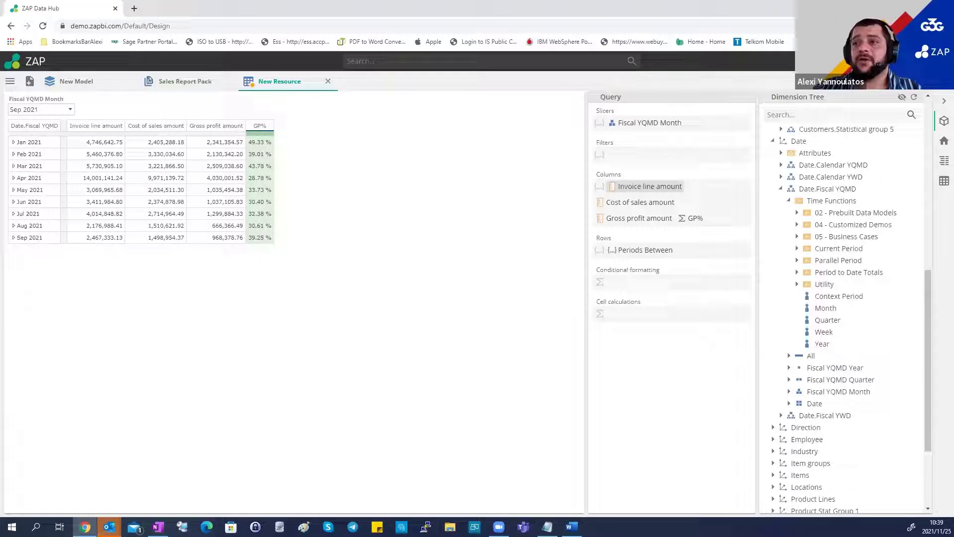
- Show the data as a chart and hide the table
left_click(943, 142)
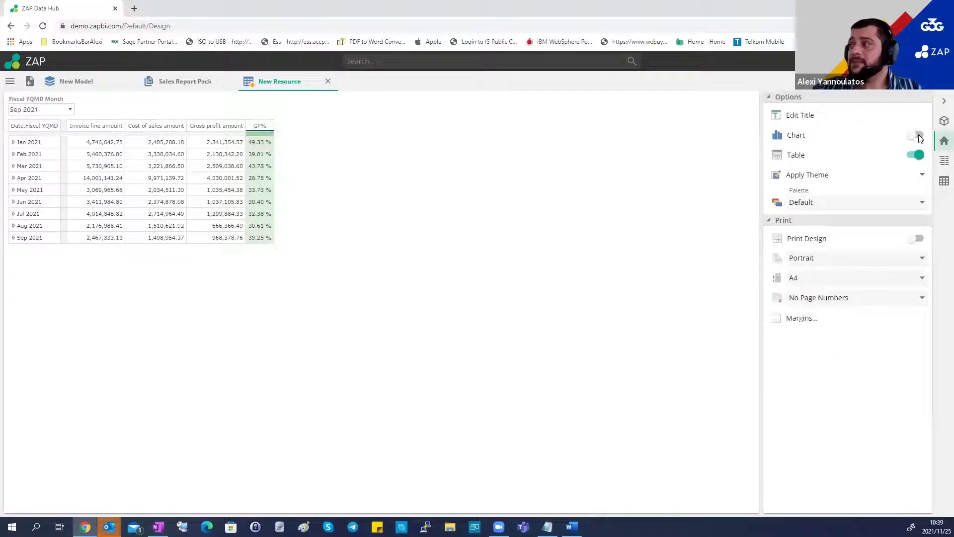
left_click(917, 136)
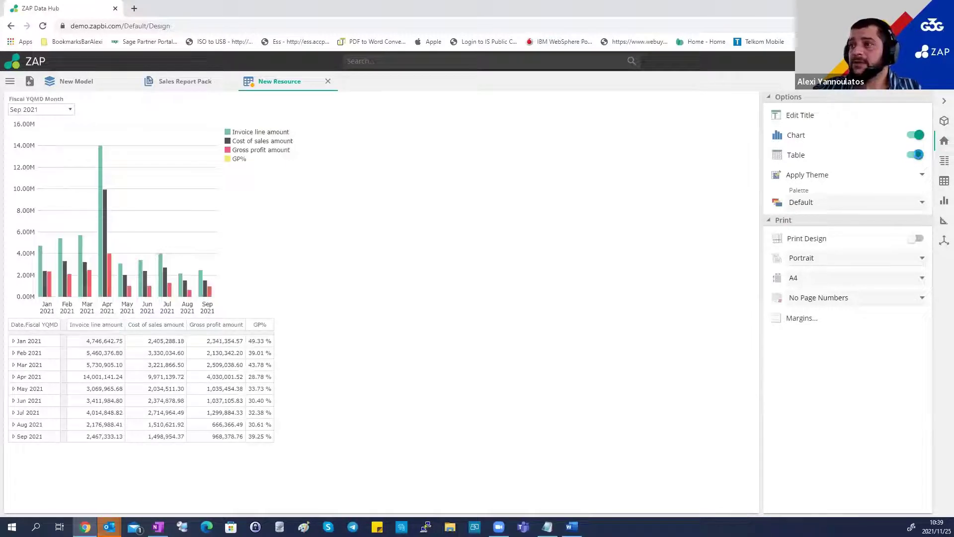
left_click(918, 156)
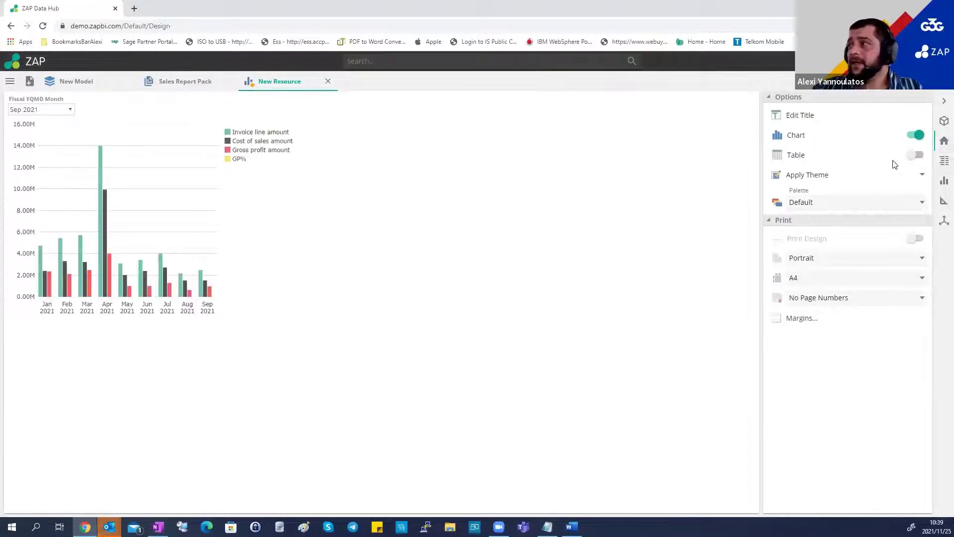
- Change the Cost of sales amount and Gross profit amount series to stacked columns
left_click(943, 182)
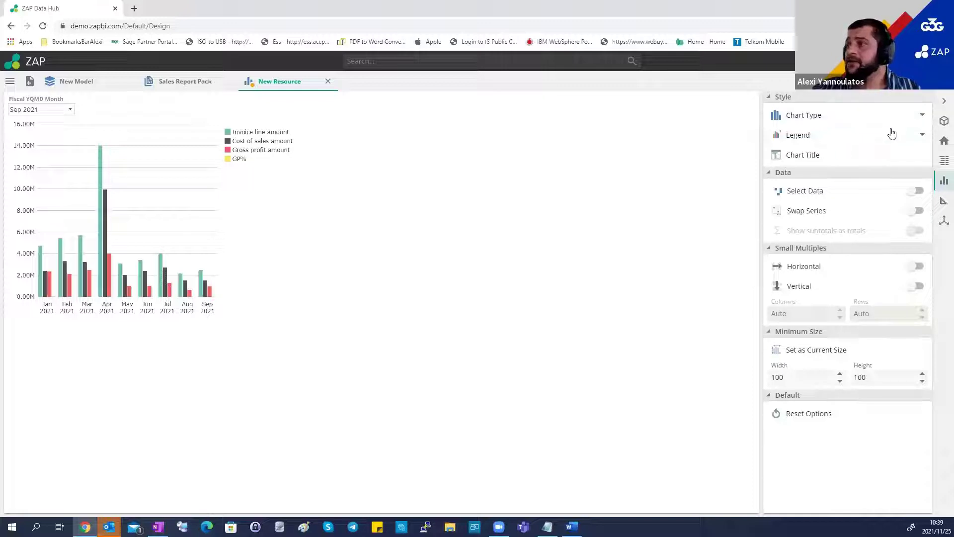
left_click(244, 144)
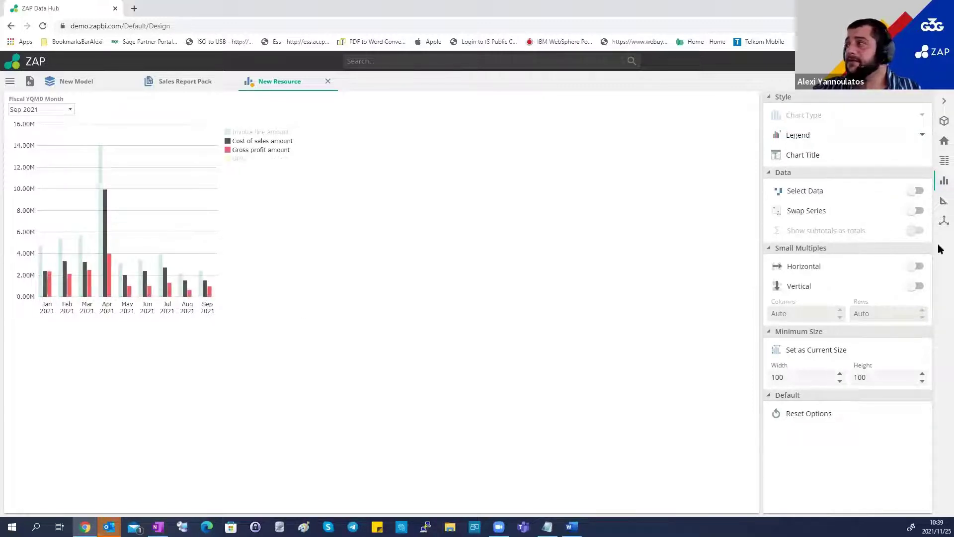
left_click(944, 201)
left_click(849, 114)
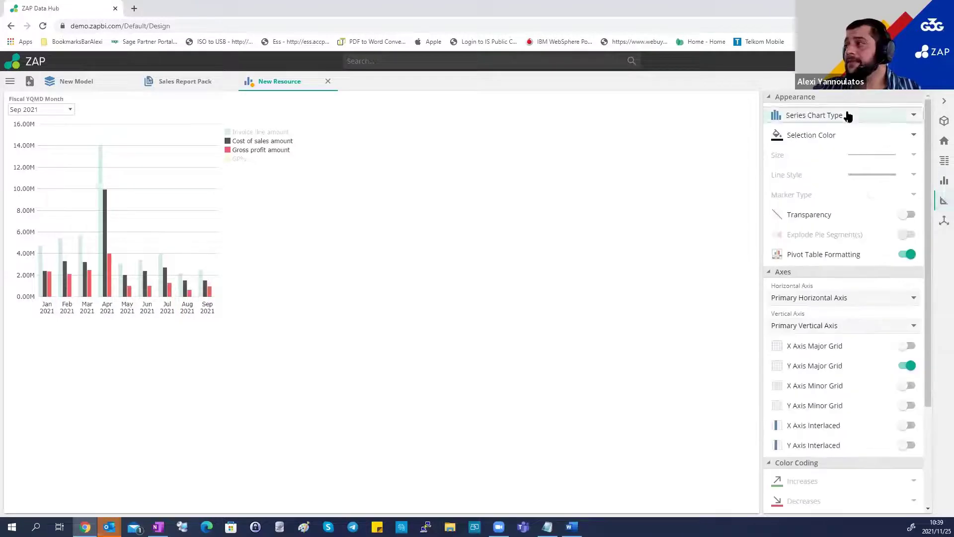
left_click(872, 142)
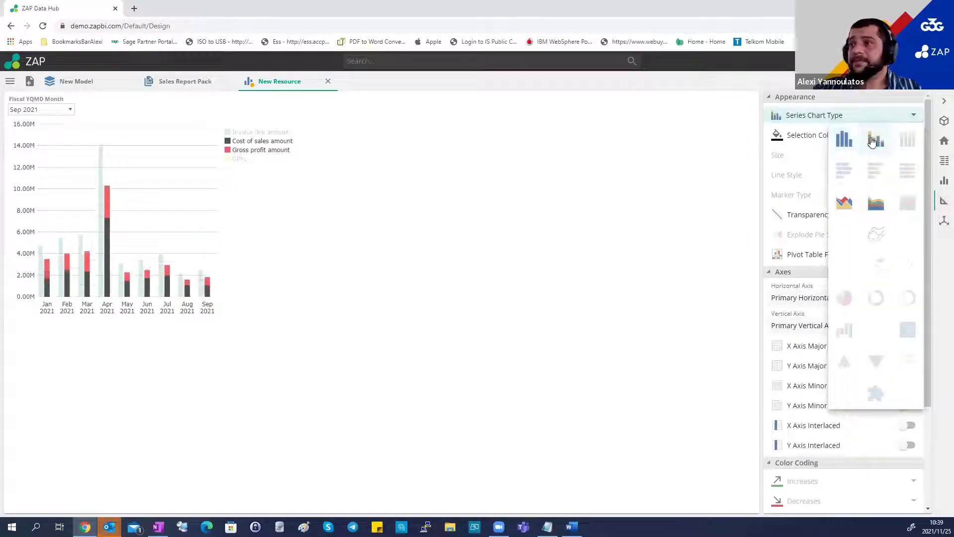
- Change the GP% series to a smooth line chart type
left_click(230, 155)
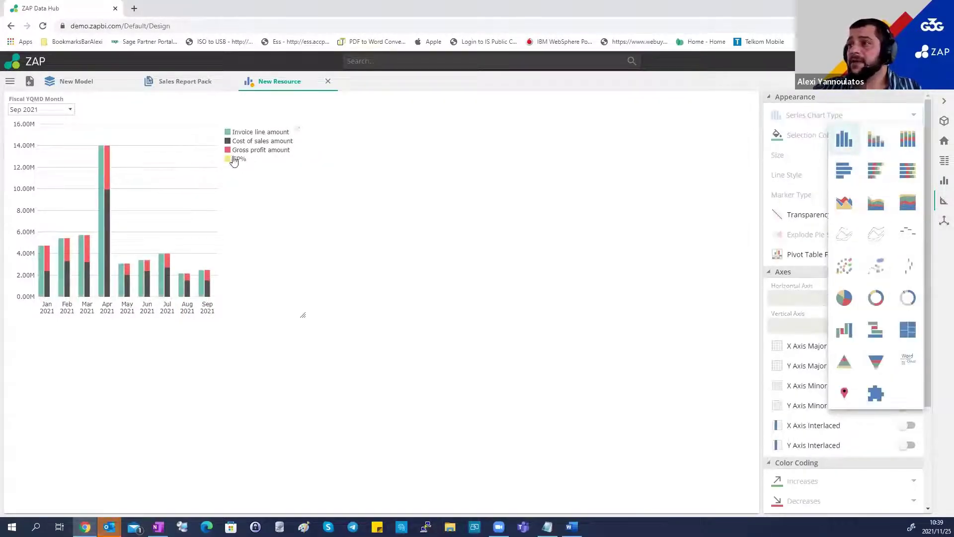
left_click(234, 159)
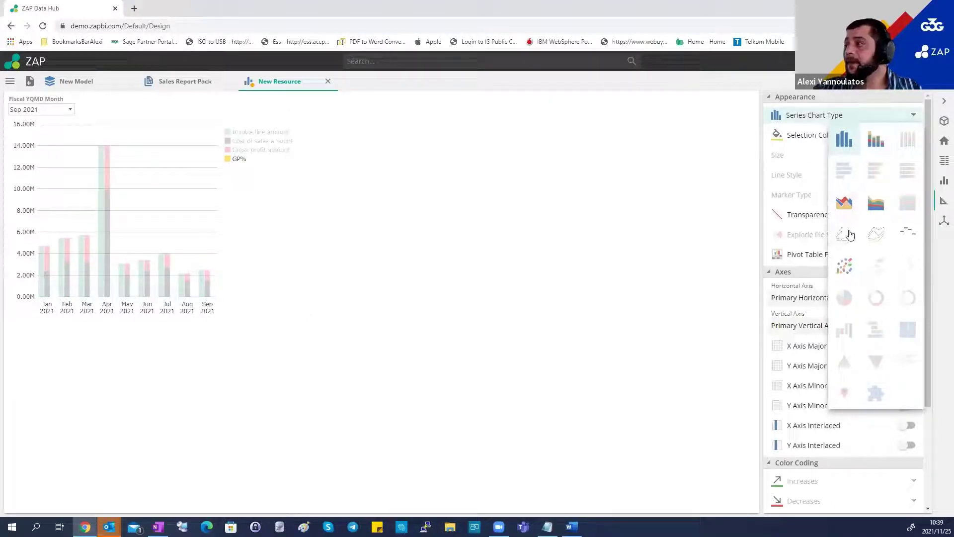
left_click(872, 237)
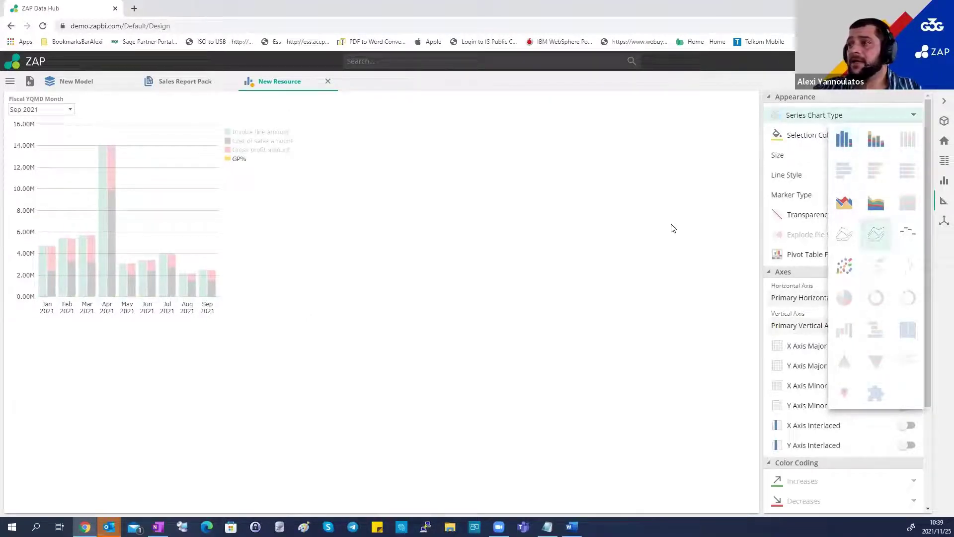
left_click(669, 160)
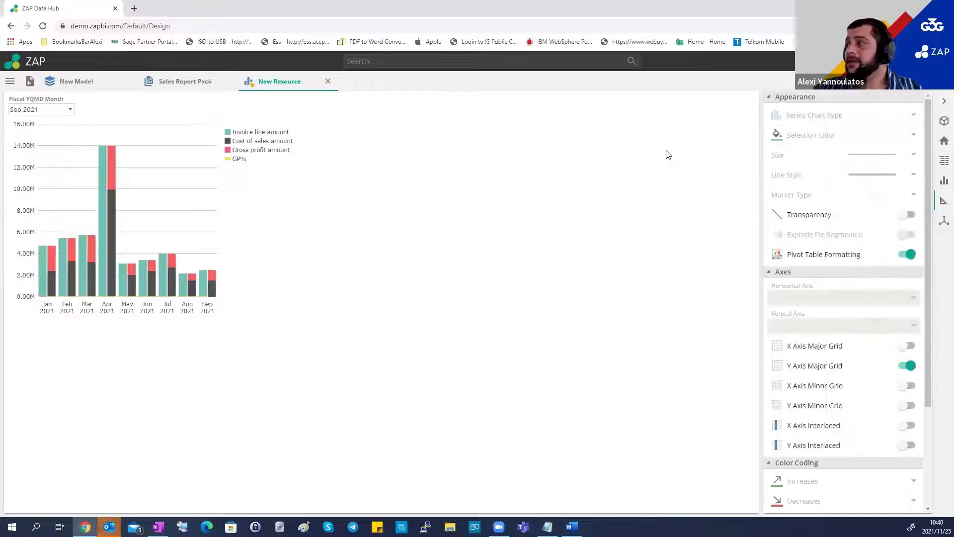
- Plot the GP% series on a new vertical axis and enlarge the chart
left_click(235, 164)
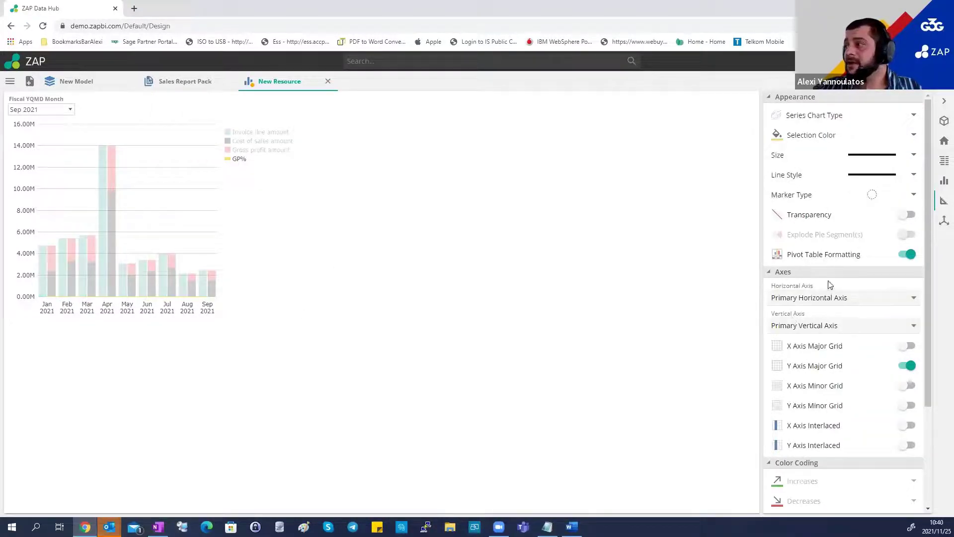
scroll(833, 348, "down", 1)
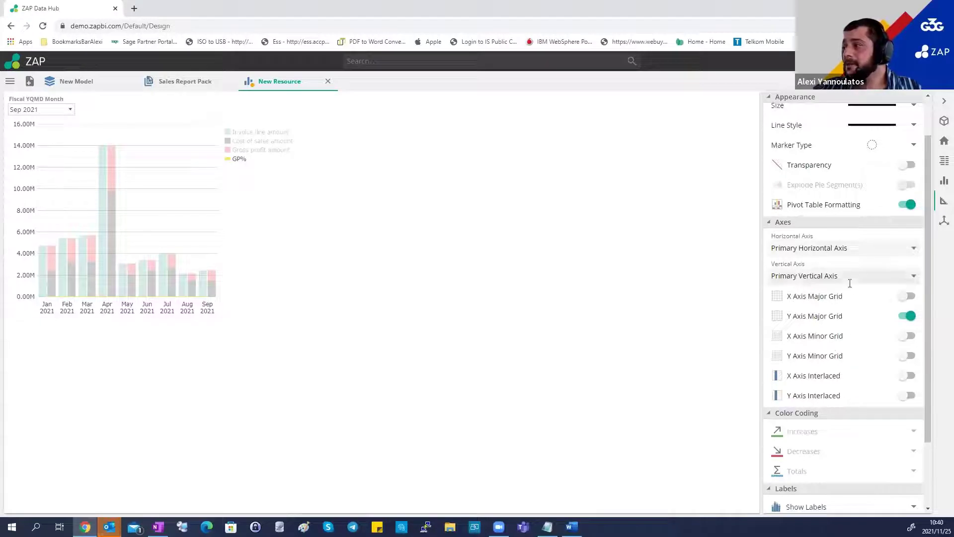
left_click(833, 275)
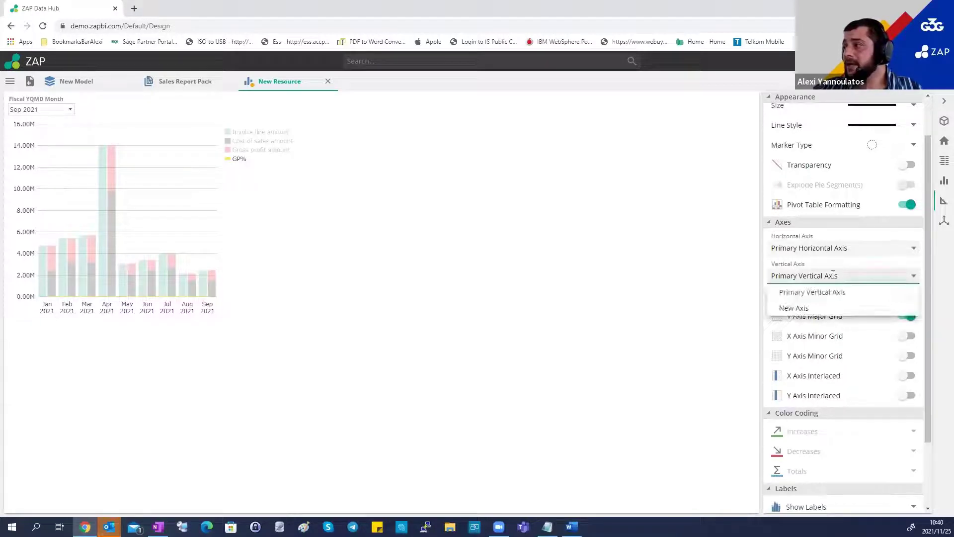
left_click(805, 308)
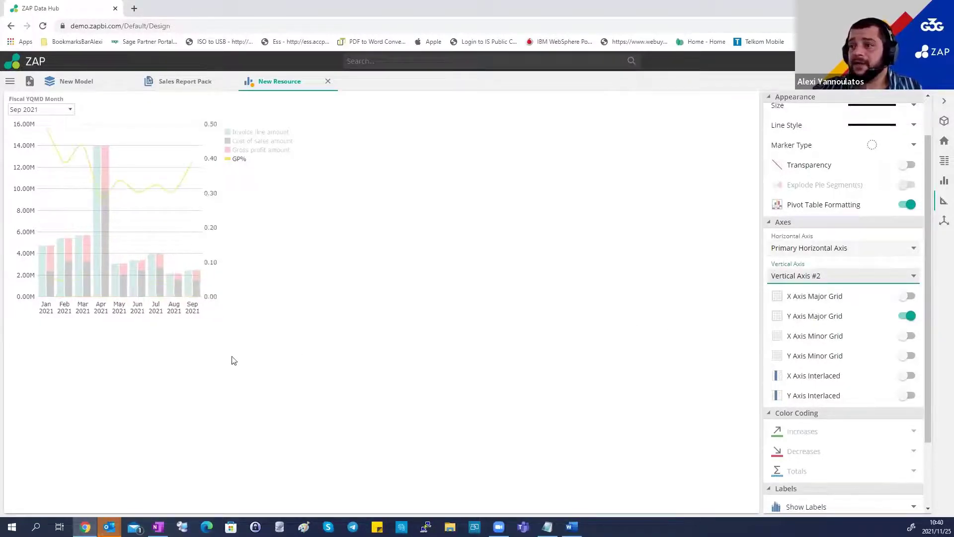
left_click_drag(302, 315, 359, 335)
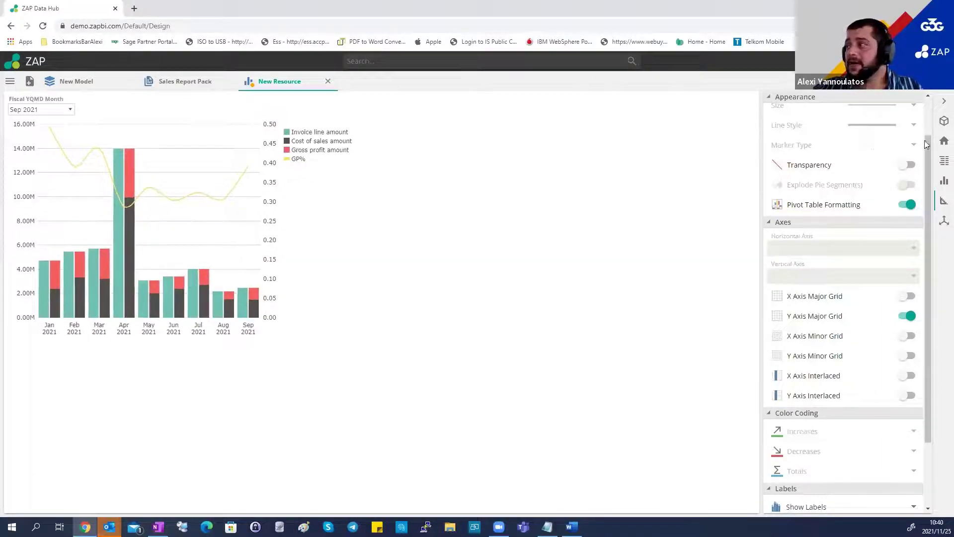
- Remove the Fiscal YQMD Month slicer from the query
left_click(943, 121)
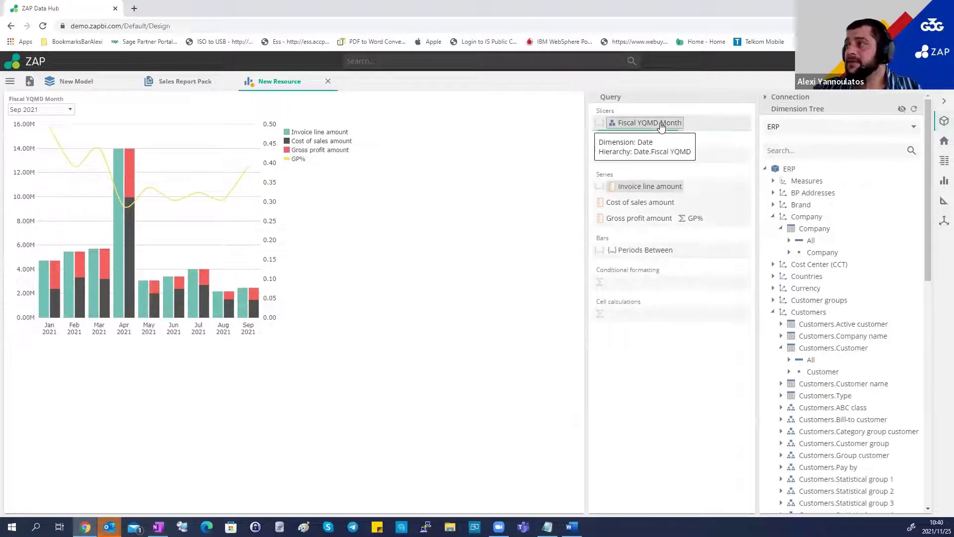
right_click(662, 124)
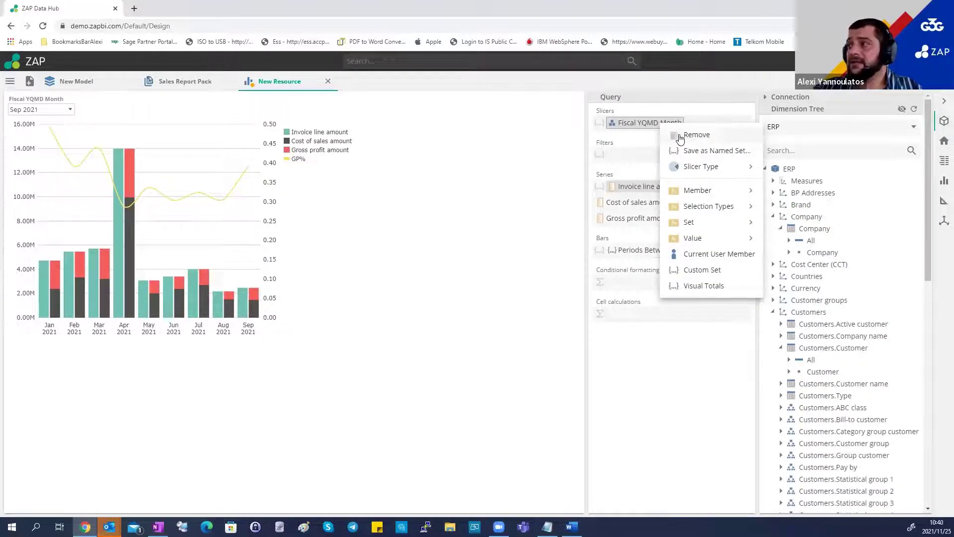
left_click(680, 135)
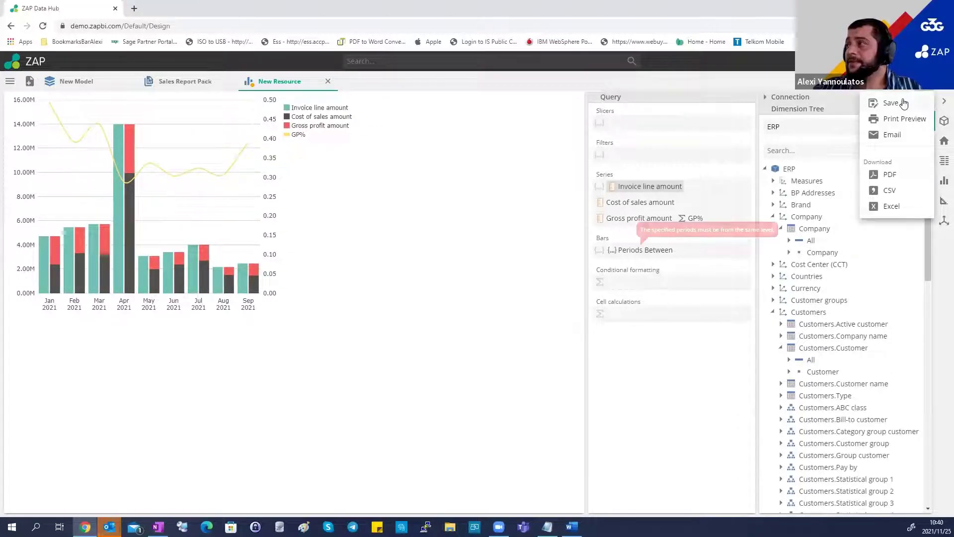
- Save the resource as "Sales Over time" in the personal Webinar folder
left_click(901, 98)
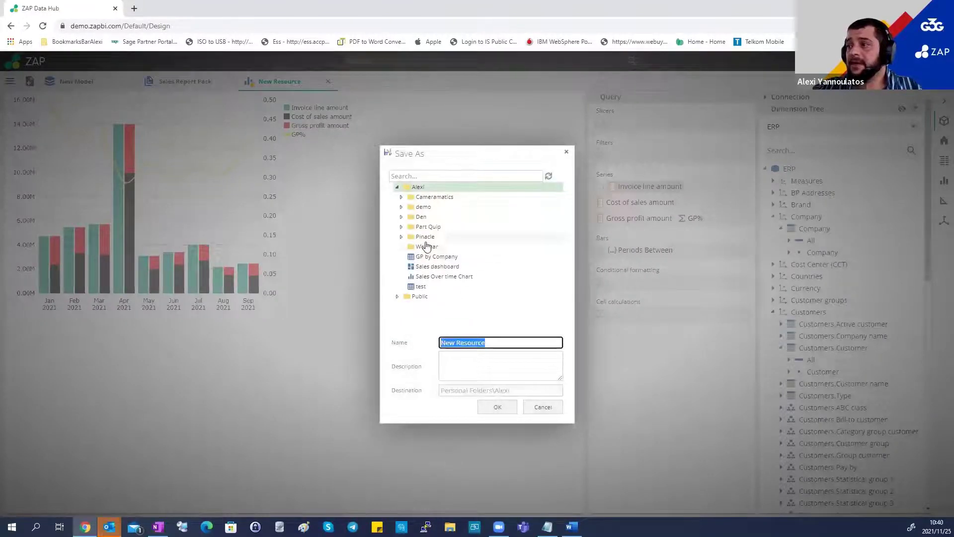
left_click(426, 244)
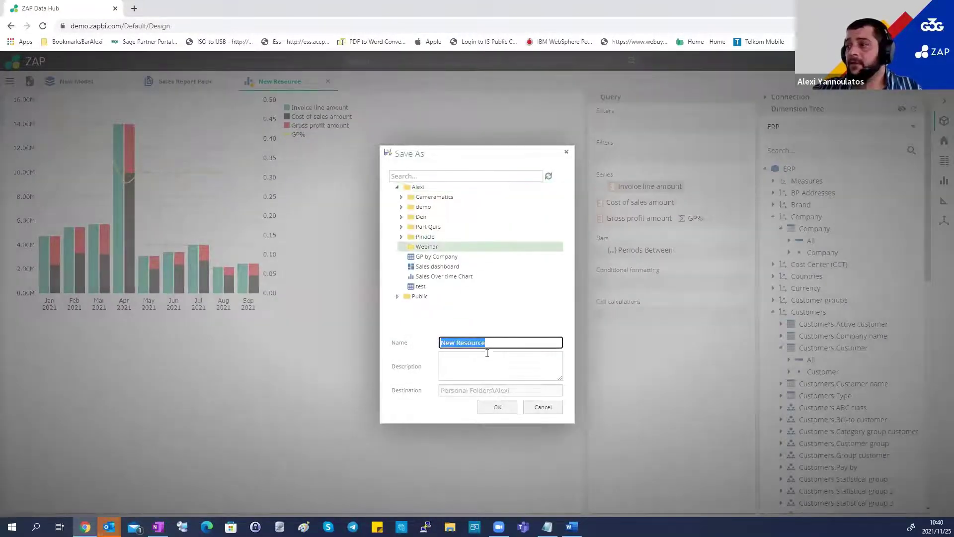
type("S")
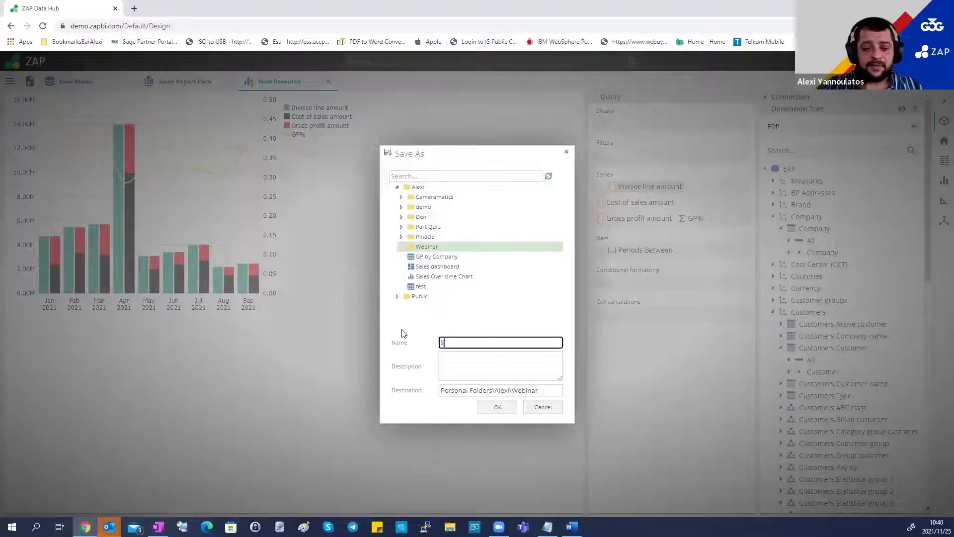
type("ales Over ")
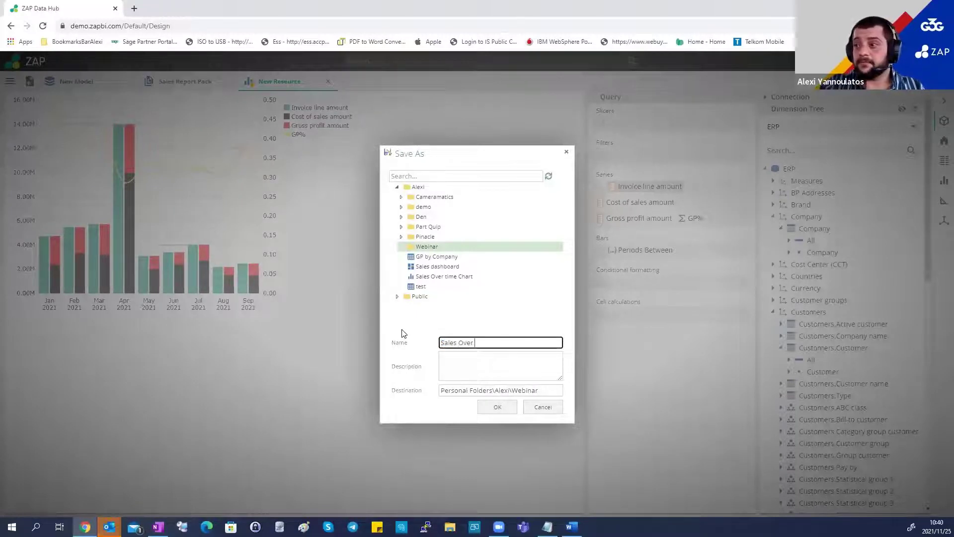
type("time")
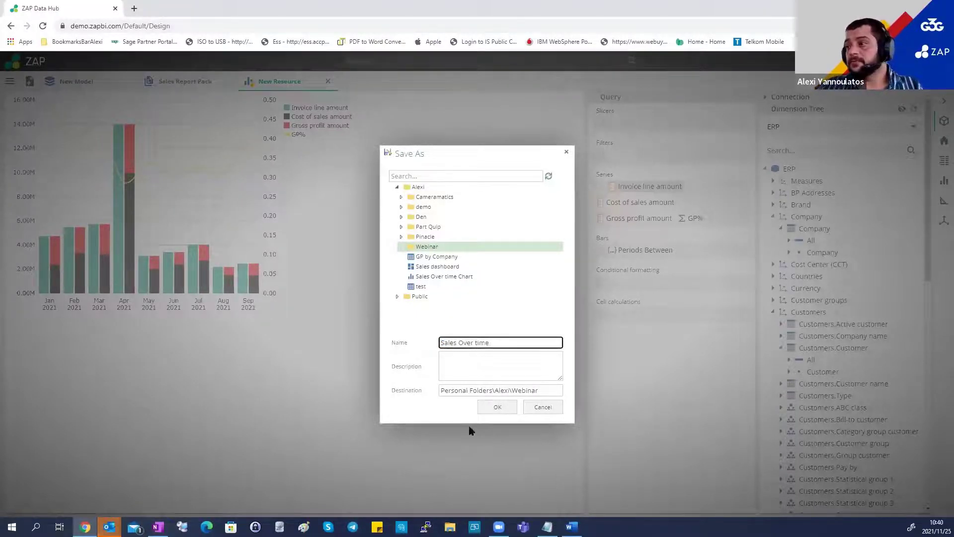
left_click(487, 407)
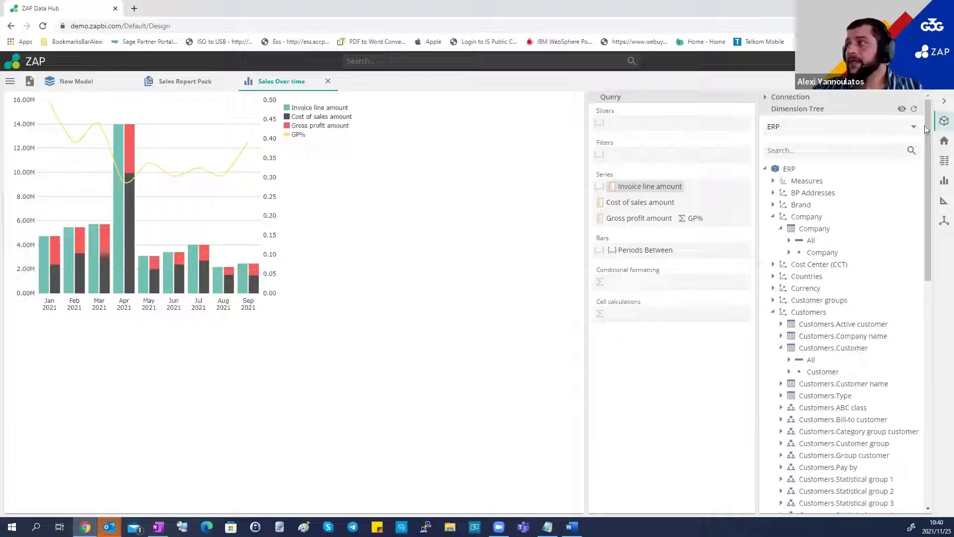
- Replace the Periods Between set on Bars with the Month to Date Total (MTD) calculation
left_click(681, 249)
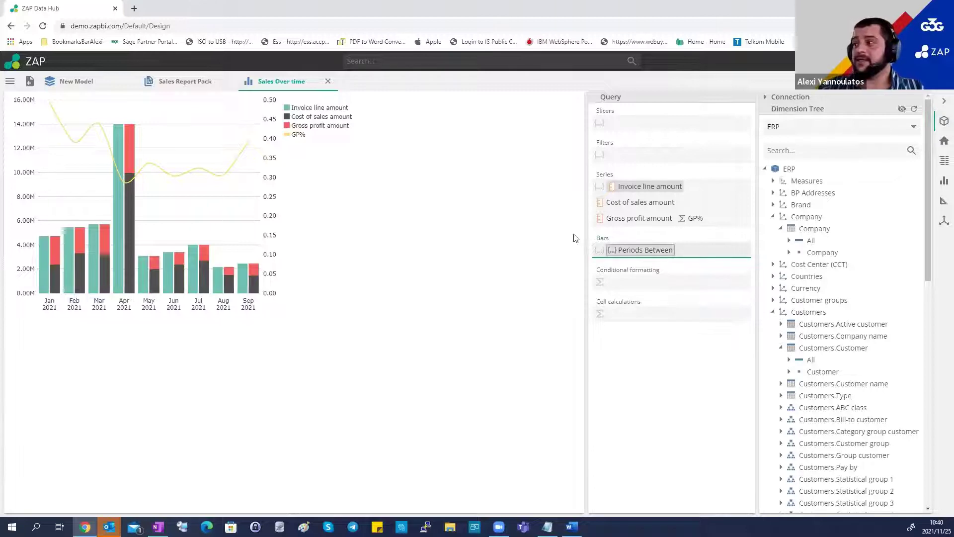
key("BackSpace")
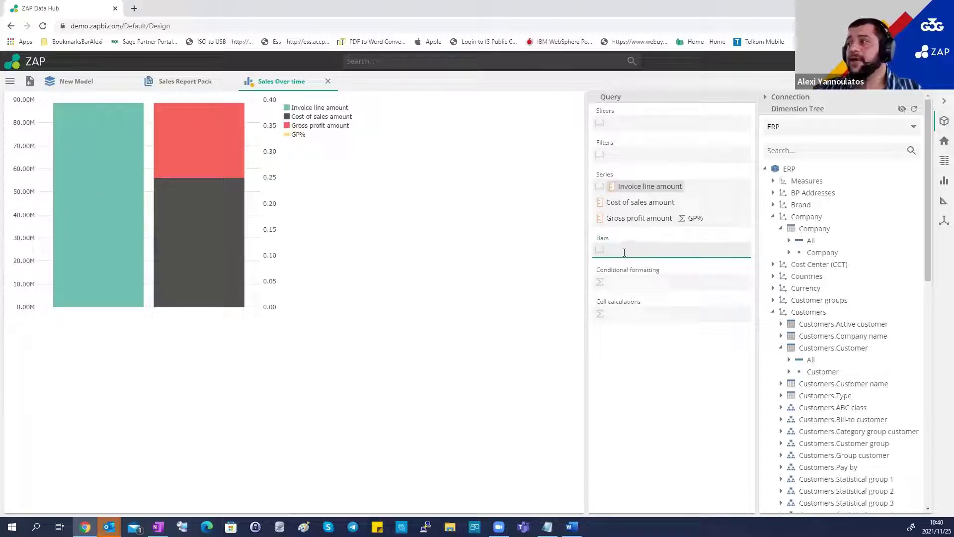
type("mtd")
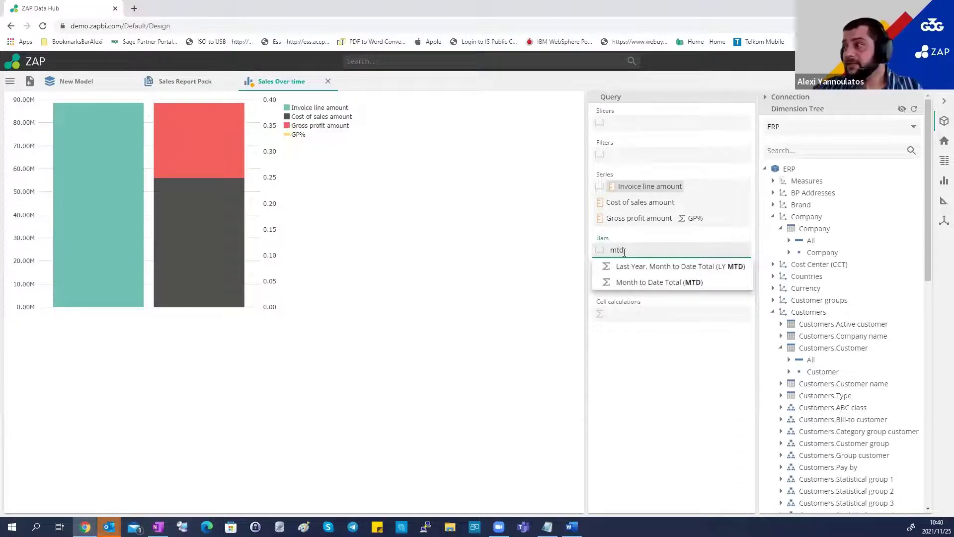
left_click(647, 283)
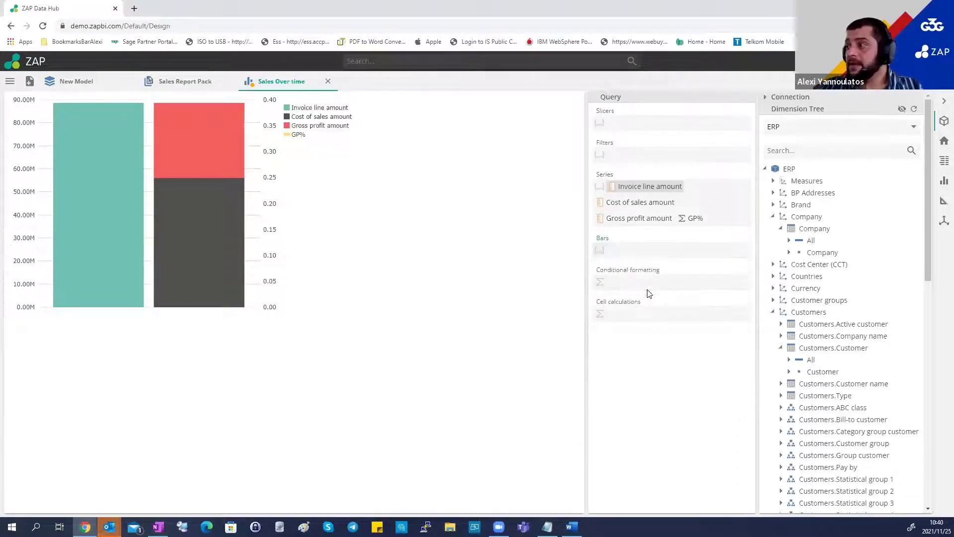
type("mtd")
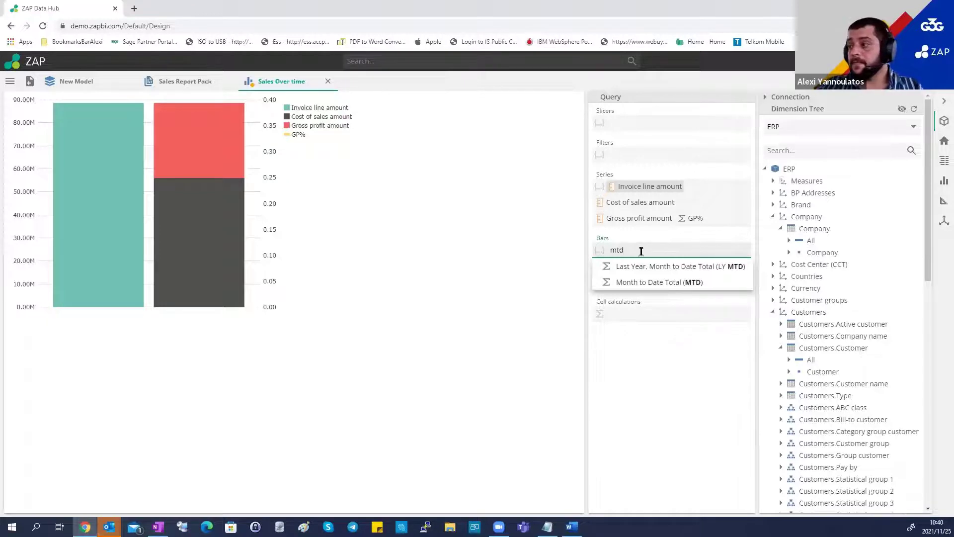
left_click(638, 282)
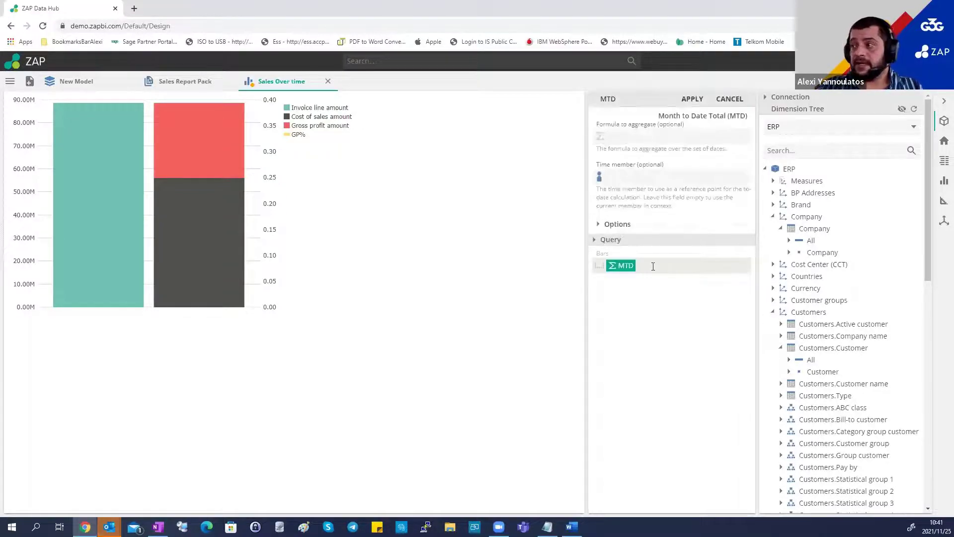
left_click(693, 99)
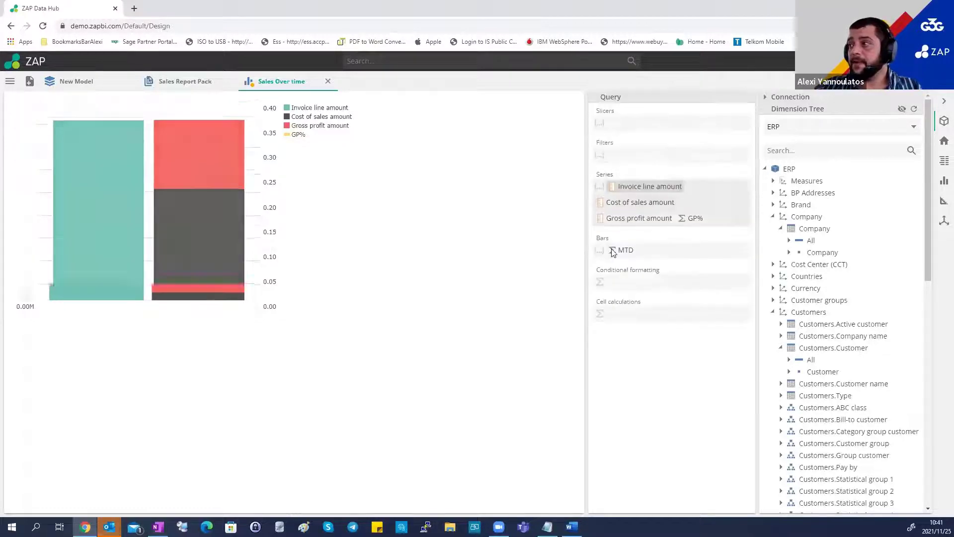
- Add the Quarter to Date Total (QTD) calculation to Bars after MTD
left_click(652, 250)
type("qtd")
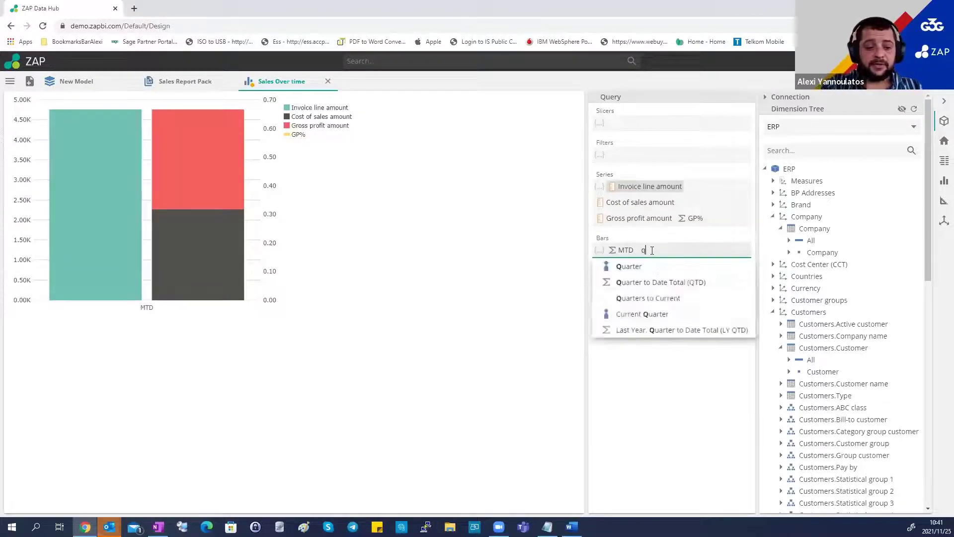
key("BackSpace")
key("BackSpace")
key("BackSpace")
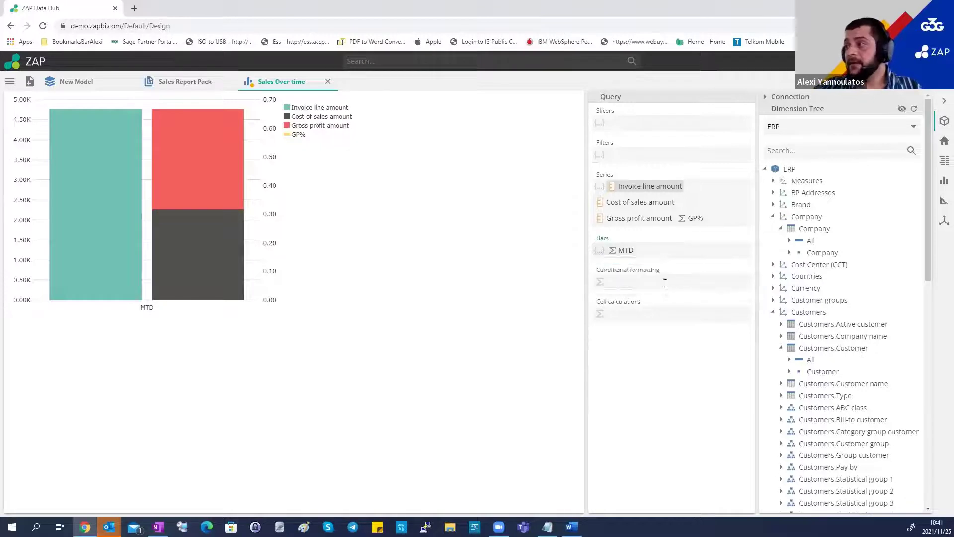
type("qtd")
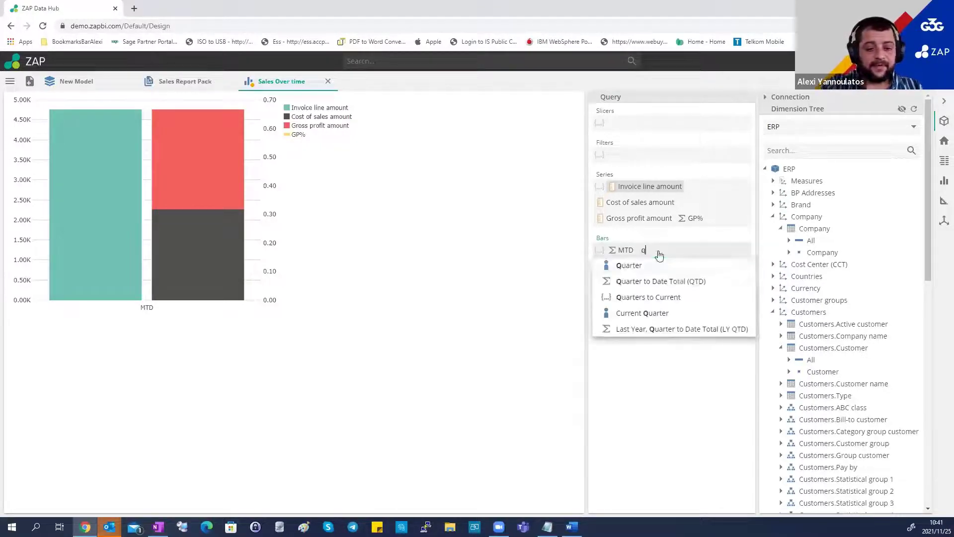
left_click(655, 282)
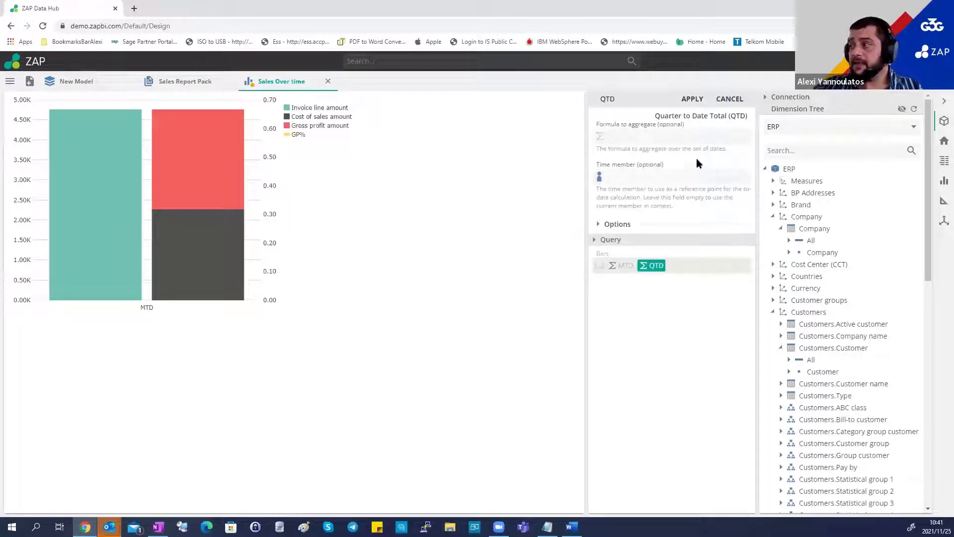
left_click(690, 99)
- Add the Year to Date Total (YTD) calculation to Bars after QTD
left_click(688, 250)
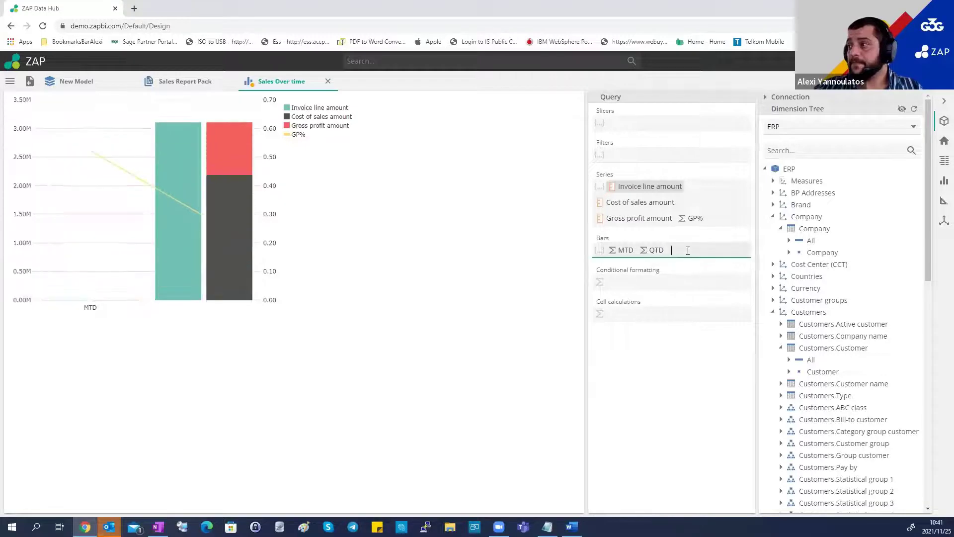
type("ytd")
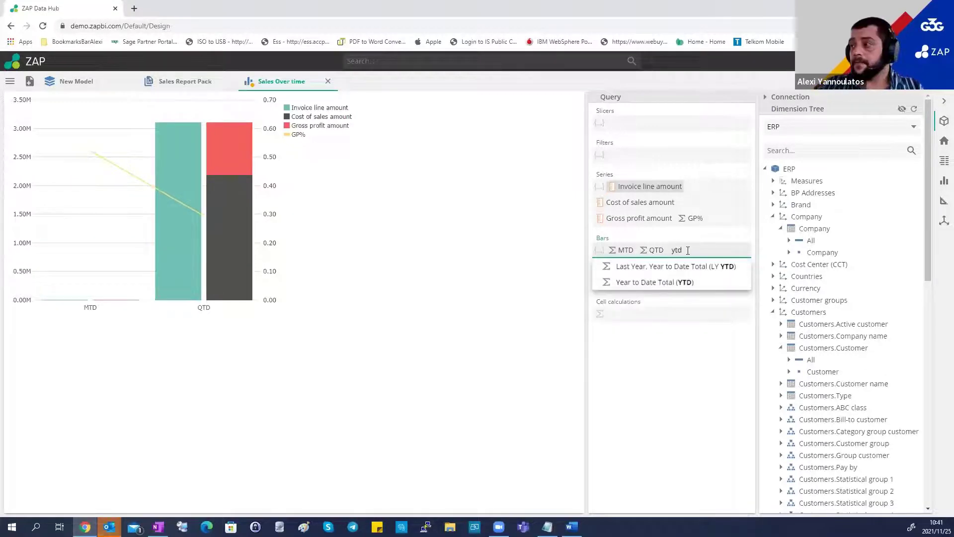
left_click(671, 282)
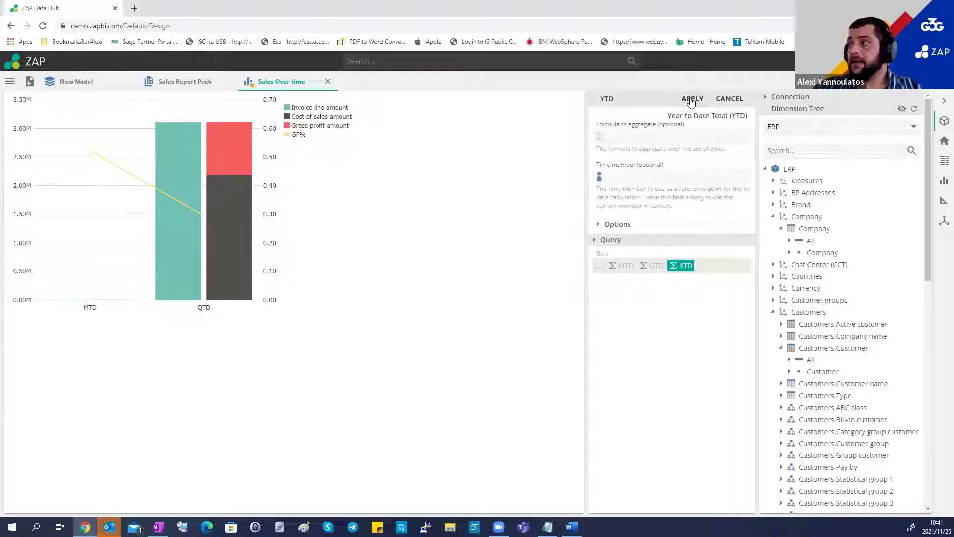
left_click(690, 99)
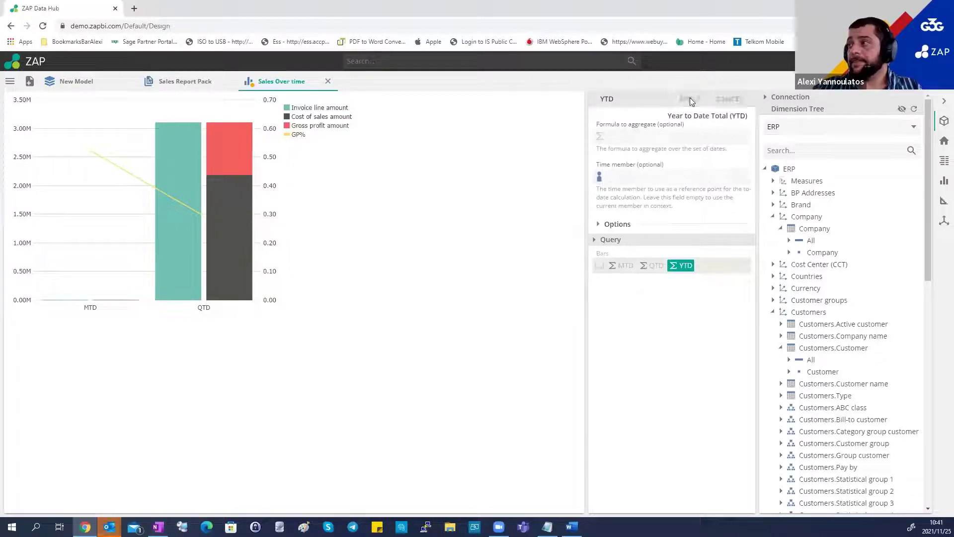
- Change the chart type from columns to the ring-shaped gauge
left_click(943, 181)
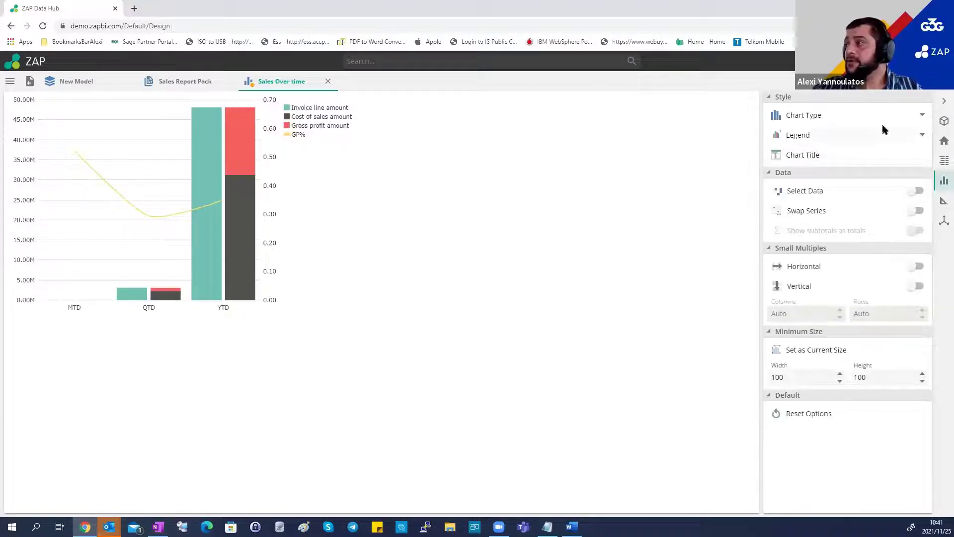
left_click(825, 115)
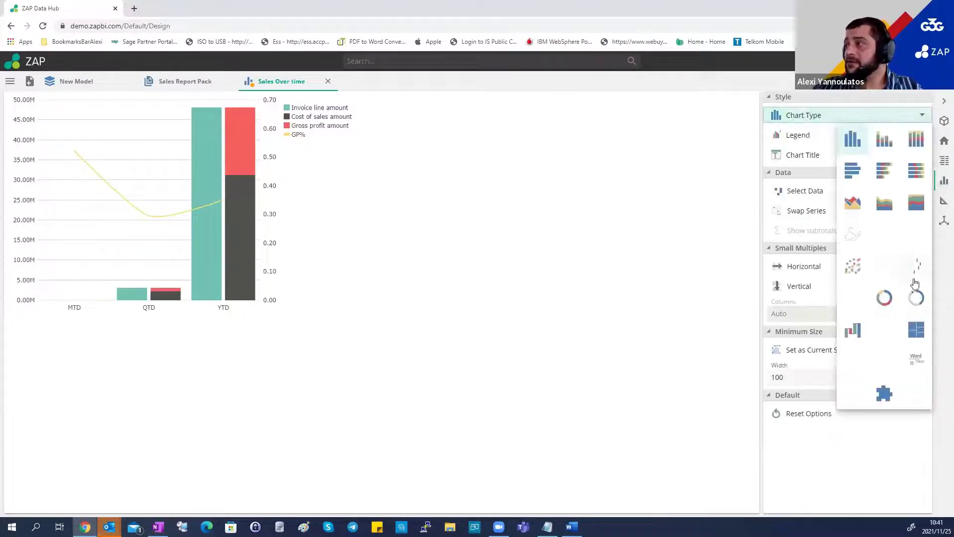
left_click(917, 294)
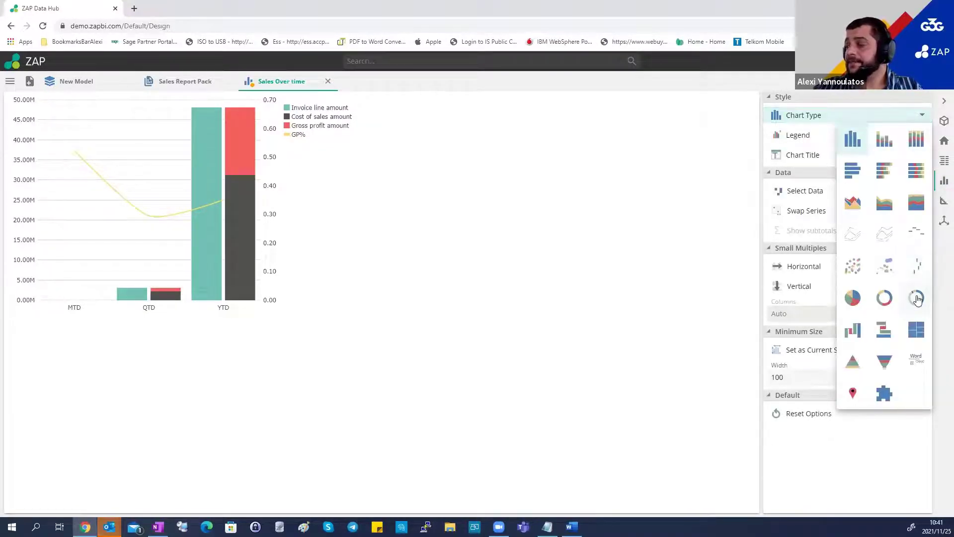
left_click(578, 229)
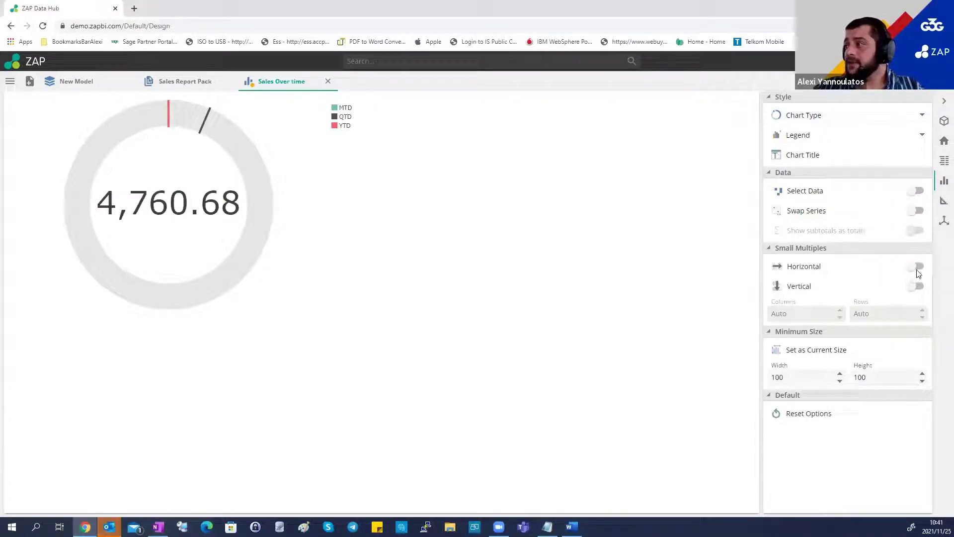
- Swap the chart series and split the gauge into both horizontal and vertical small multiples
left_click(916, 211)
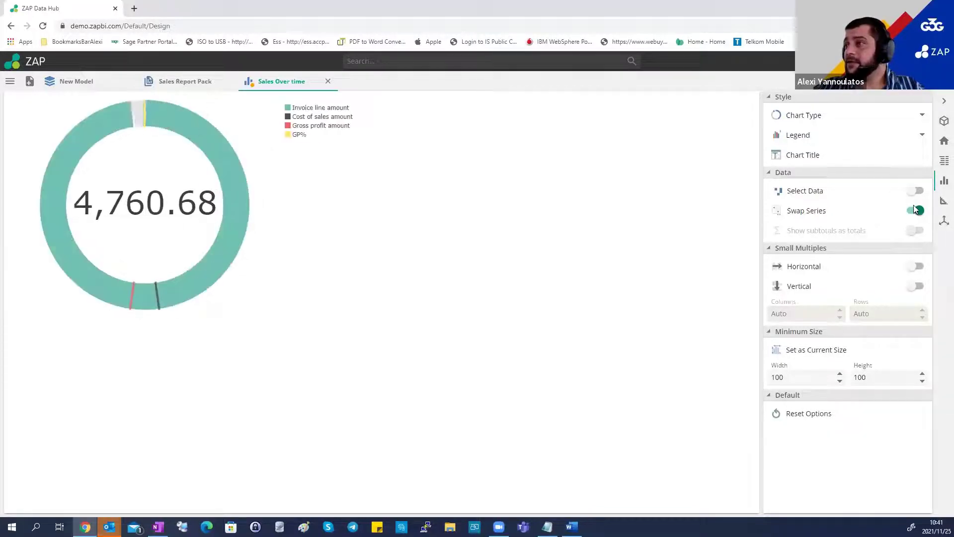
left_click(919, 268)
left_click(919, 287)
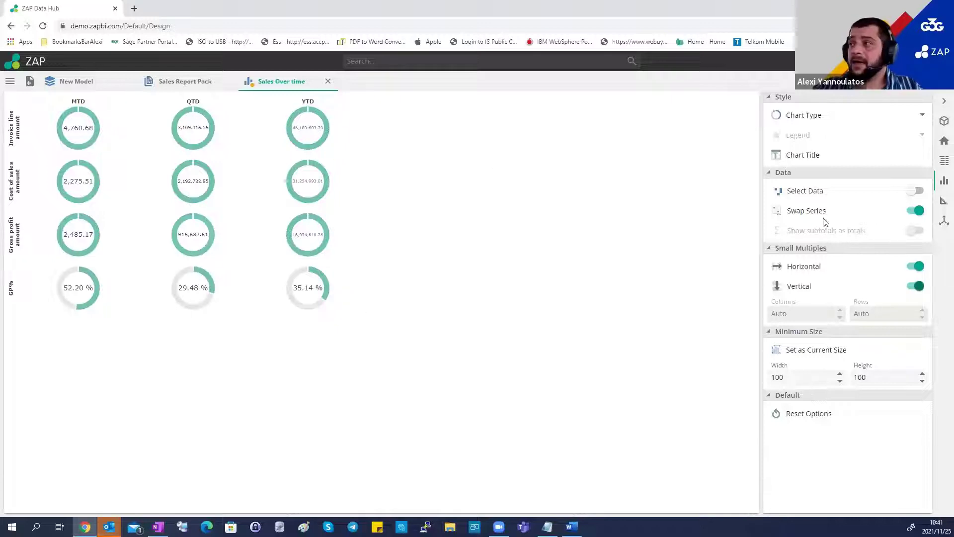
- Using the table, limit the charted data to the Invoice line amount, Gross profit amount and GP% columns, and hide the table again
left_click(941, 139)
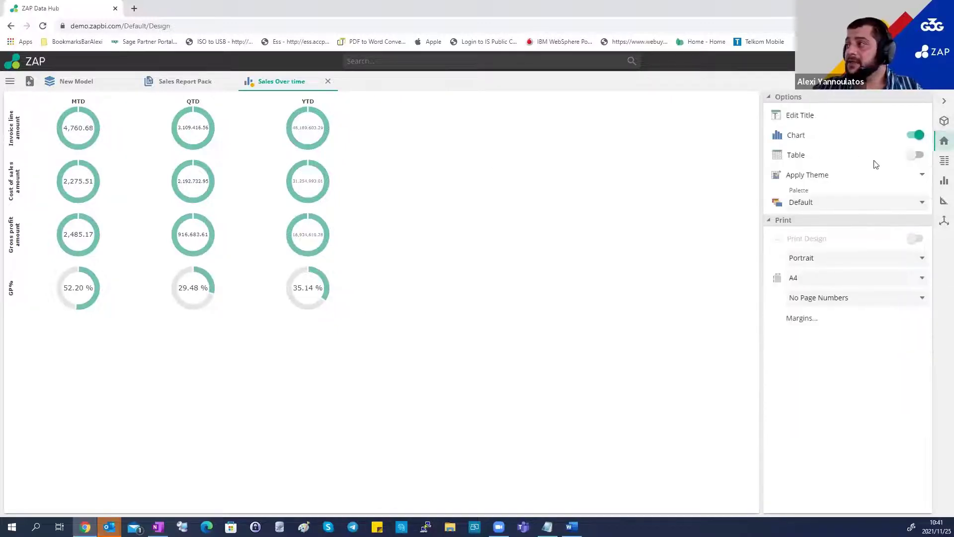
left_click(918, 155)
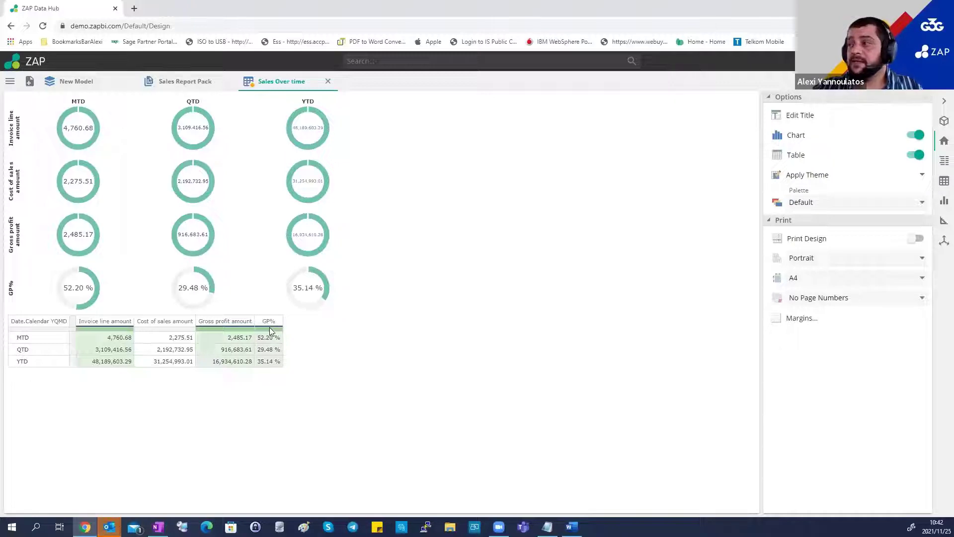
left_click(943, 201)
left_click(917, 192)
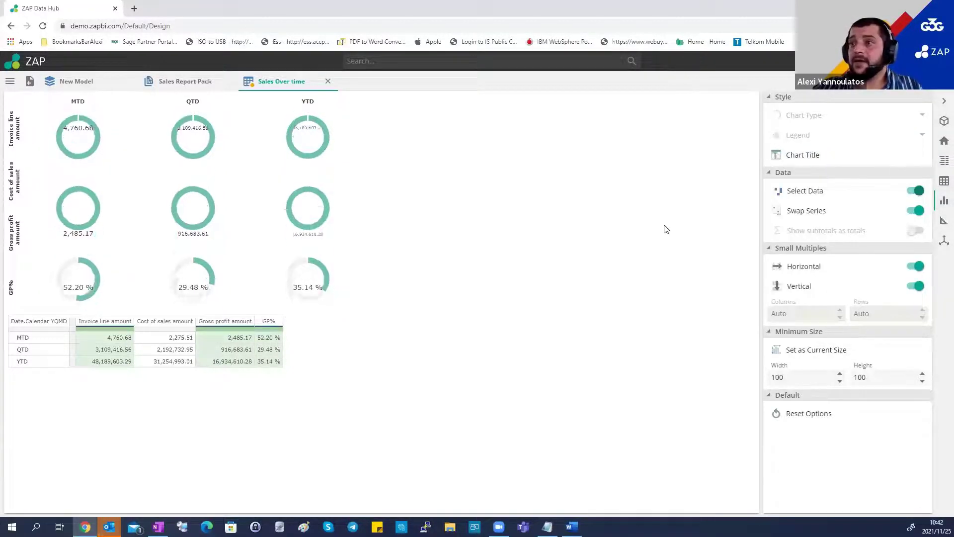
left_click(943, 141)
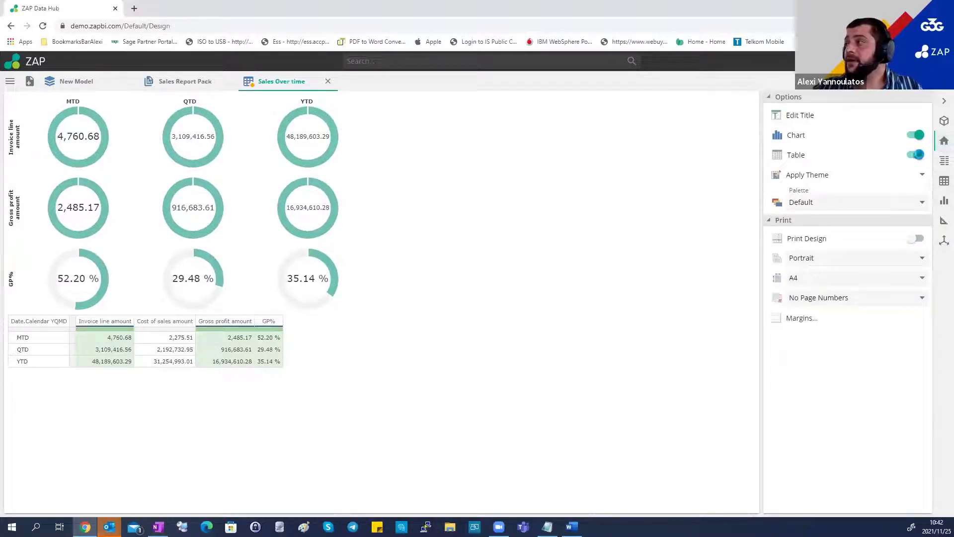
left_click(917, 154)
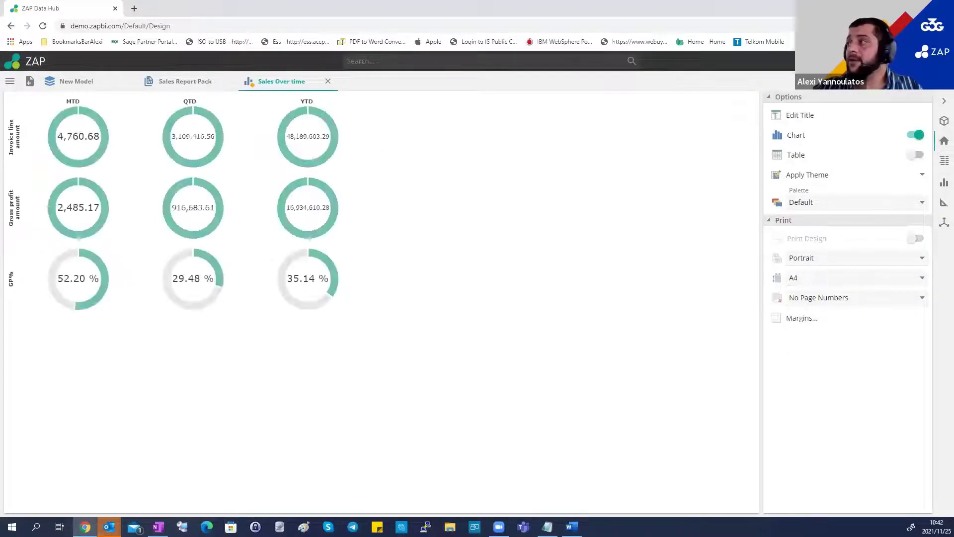
- Save the ring gauge analysis as a new resource named Sales in the personal Webinar folder
left_click(927, 88)
left_click(894, 102)
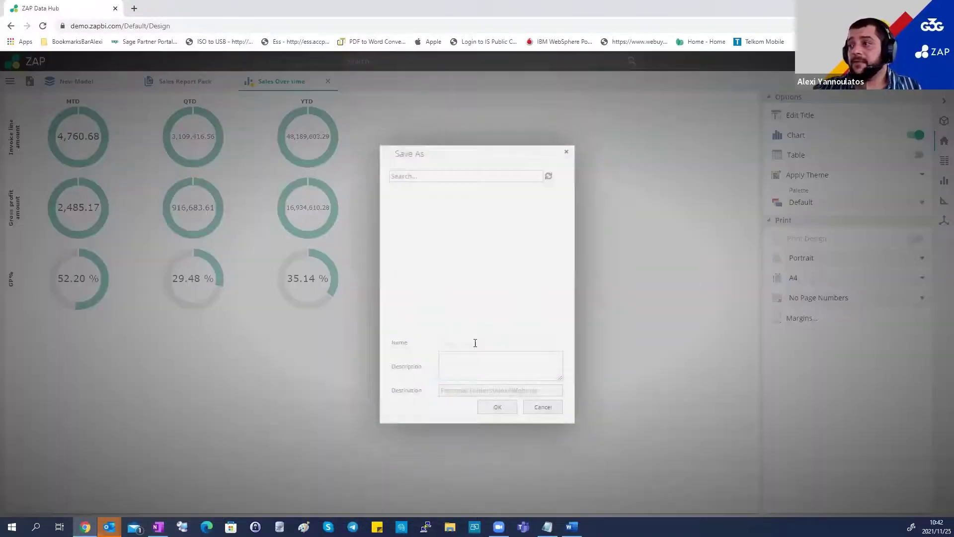
key("BackSpace")
type("Sales")
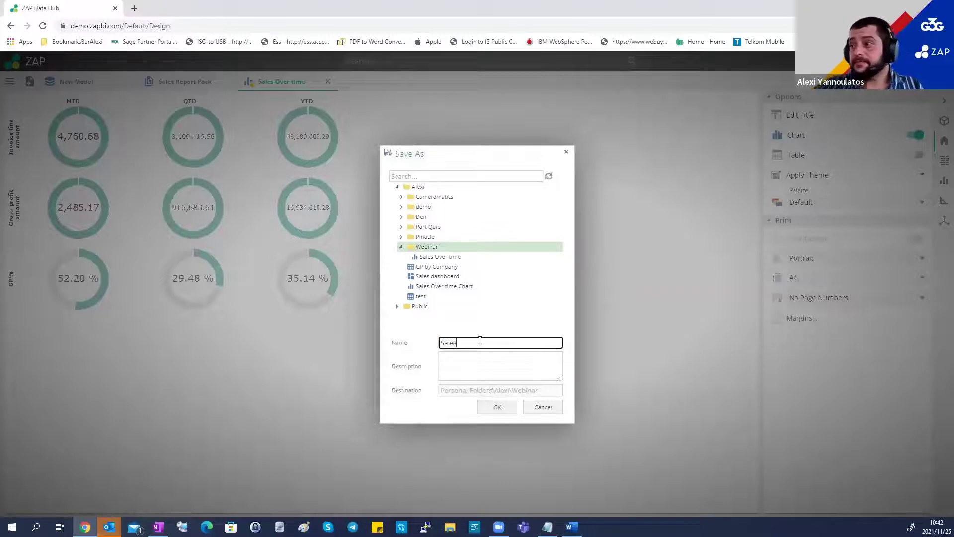
left_click(495, 407)
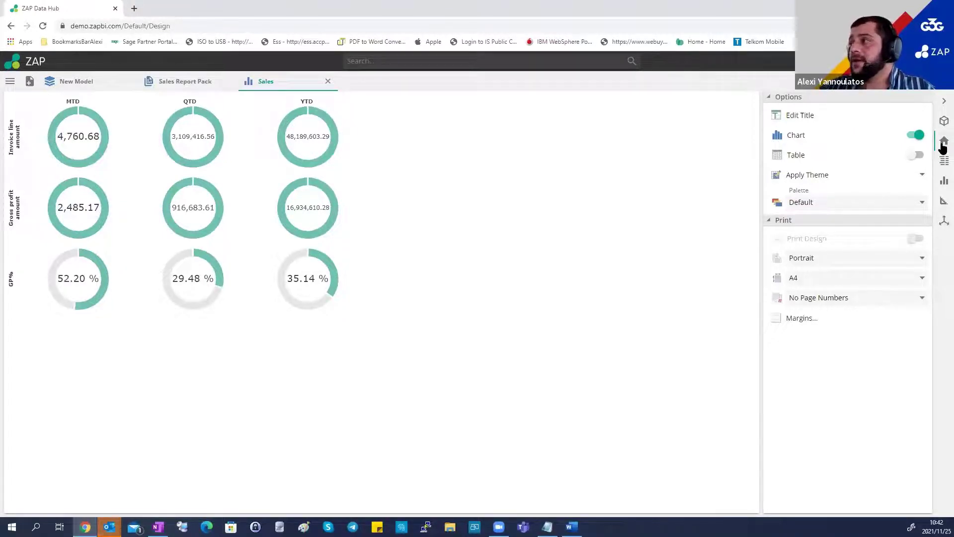
- Show the analysis as a table without the chart and replace the MTD, QTD and YTD rows with the Company level
left_click(916, 155)
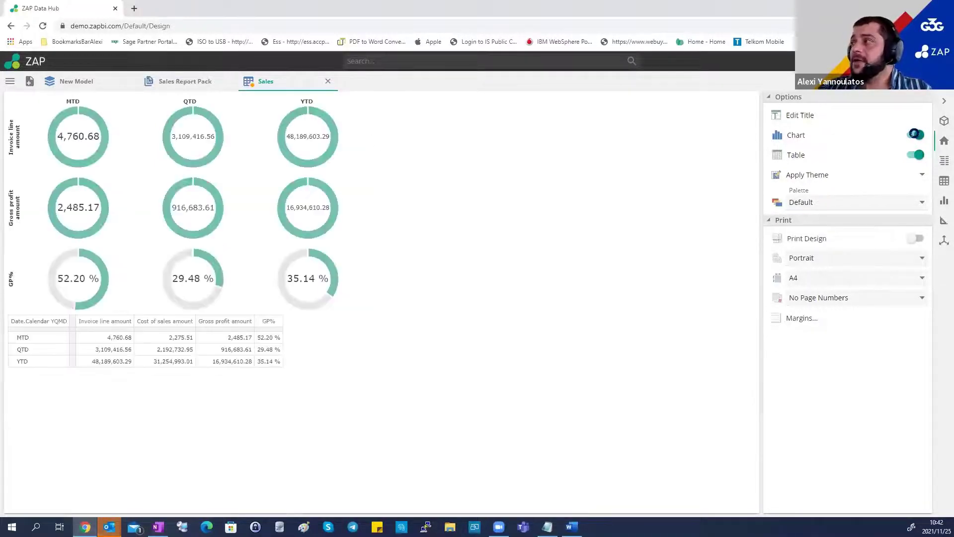
left_click(915, 134)
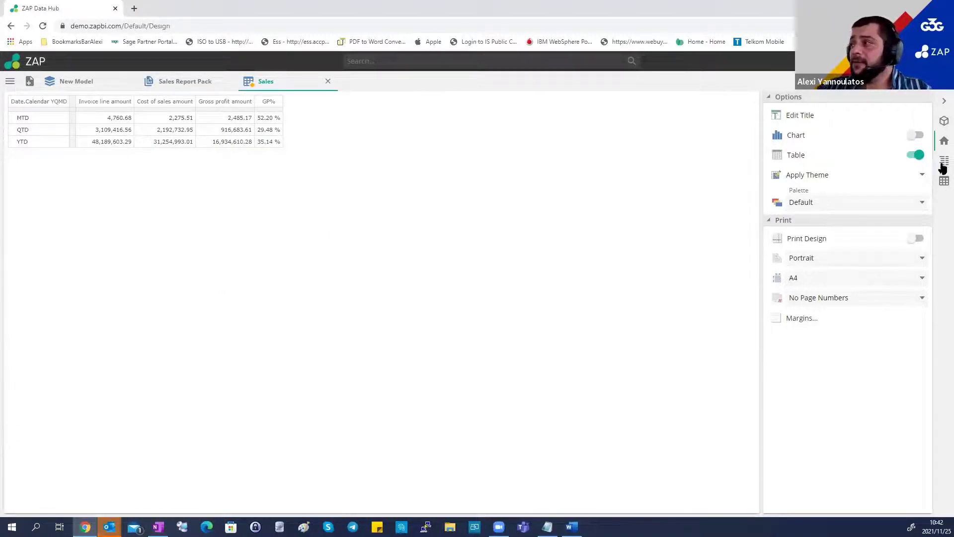
left_click(943, 121)
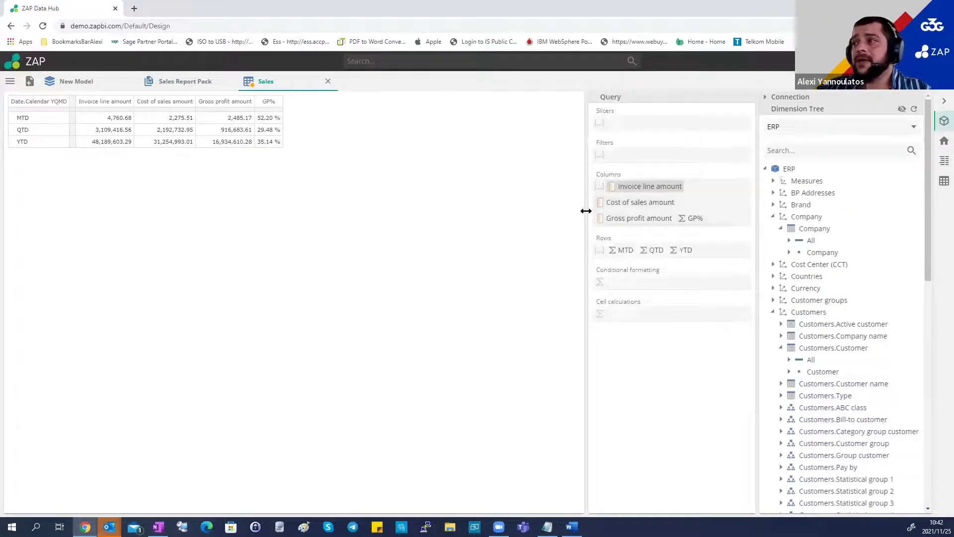
left_click(698, 250)
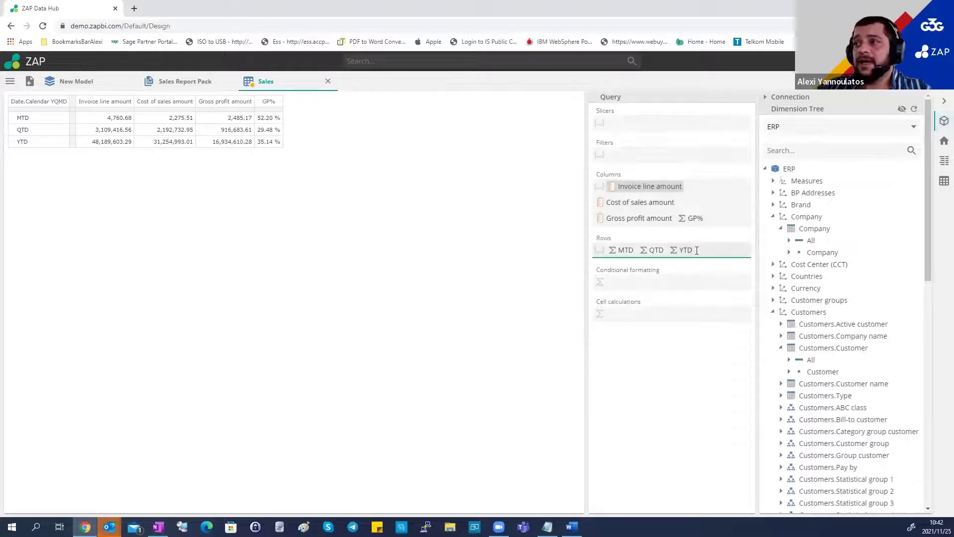
key("BackSpace")
key("BackSpace")
key("BackSpace")
key("BackSpace")
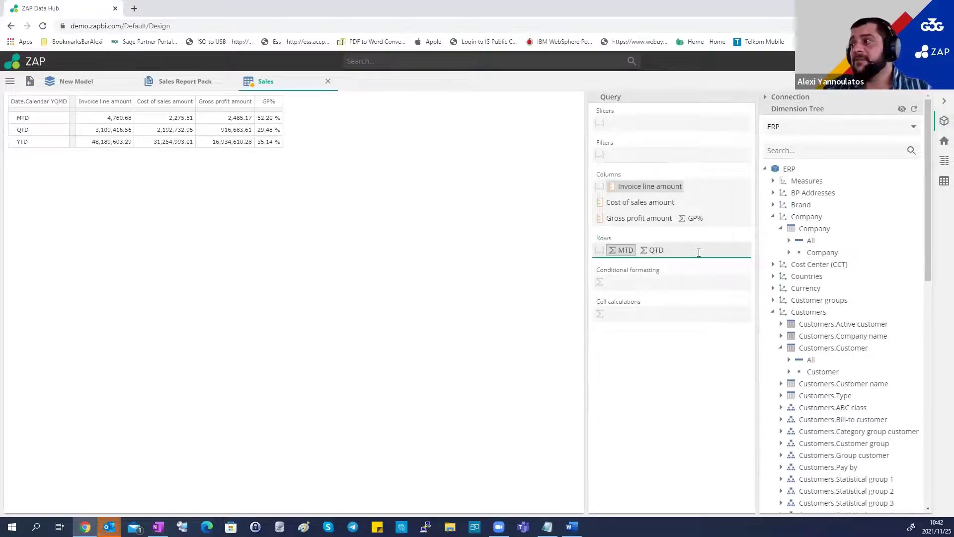
key("BackSpace")
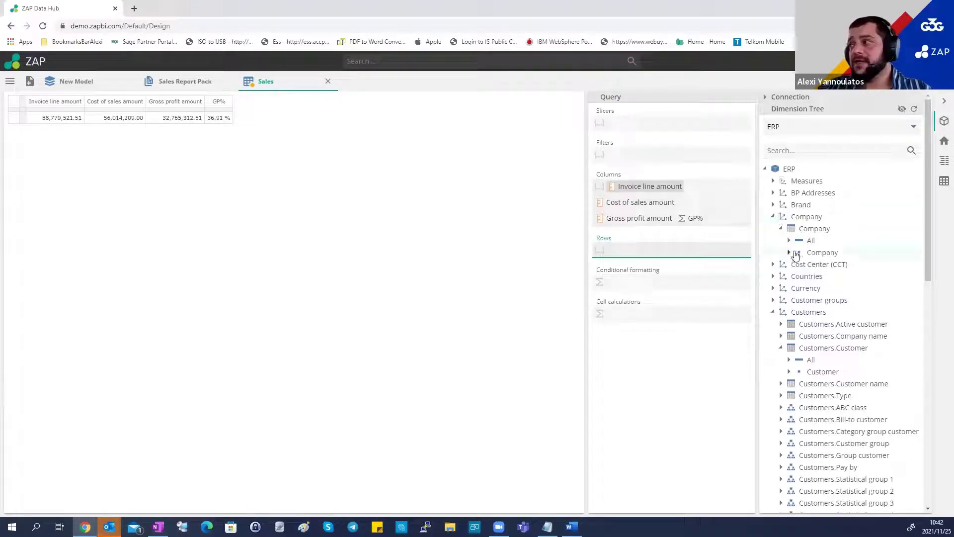
left_click_drag(814, 256, 635, 252)
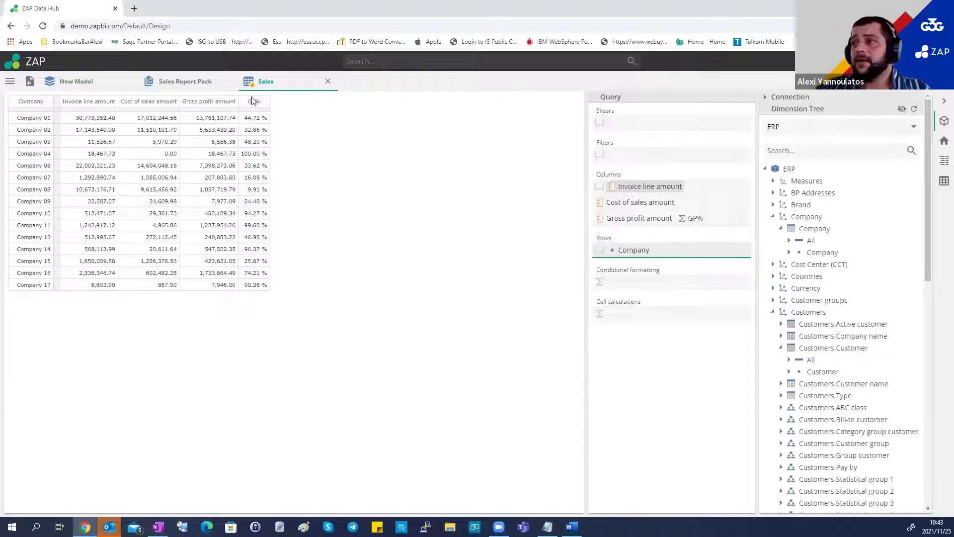
- Show the chart again above the table and limit its data to the GP% column
left_click(943, 142)
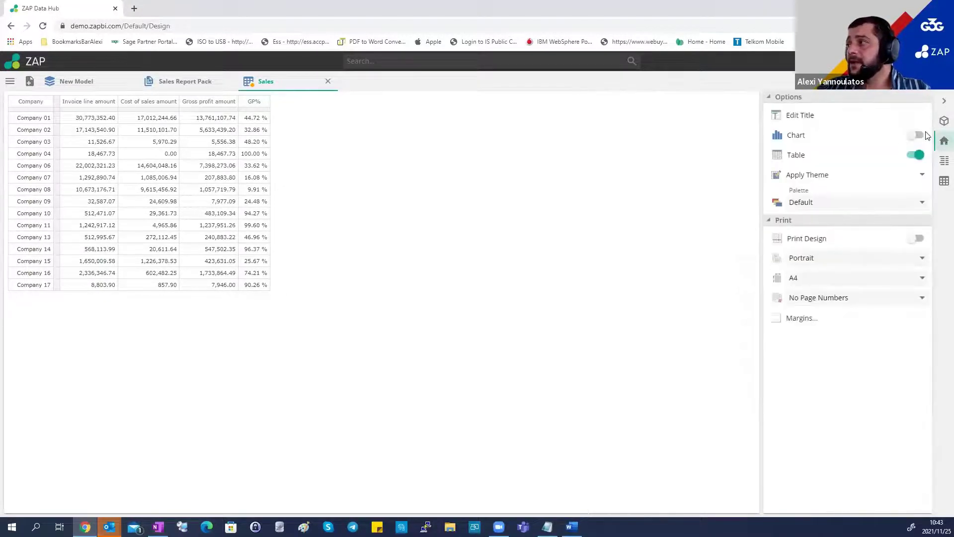
left_click(916, 134)
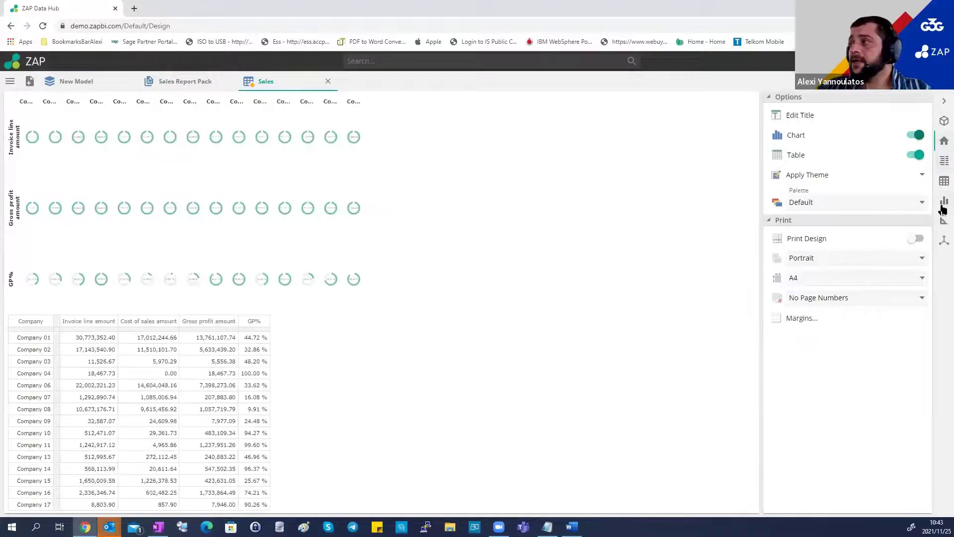
left_click(943, 202)
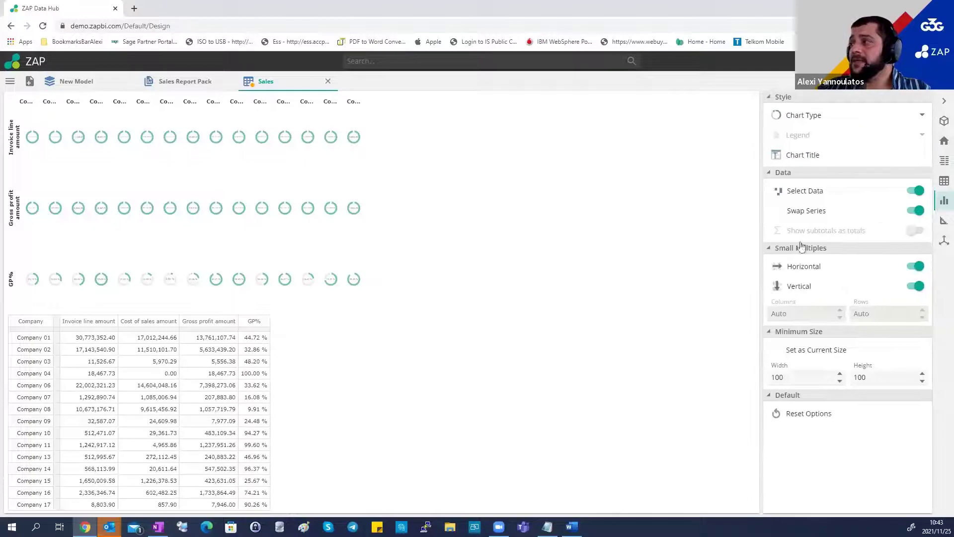
left_click(250, 329)
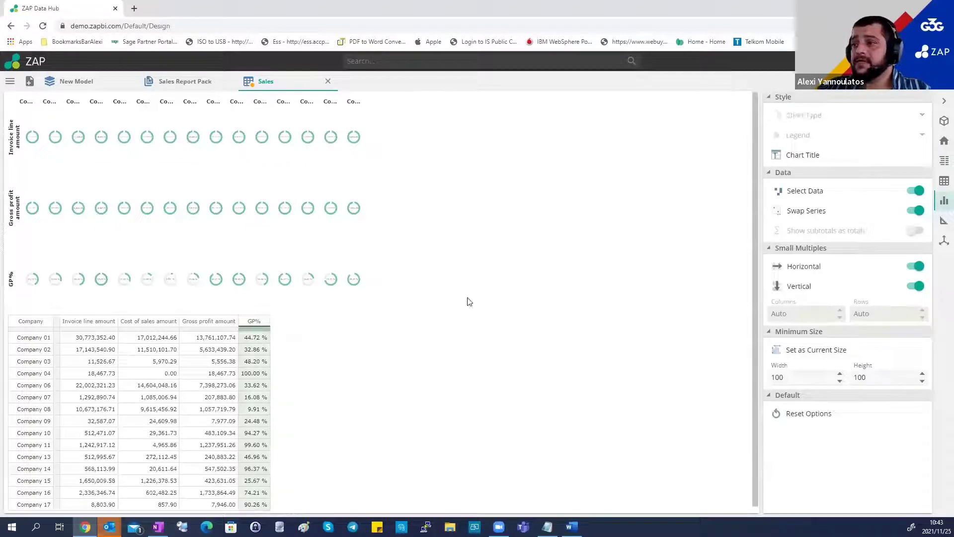
left_click(915, 192)
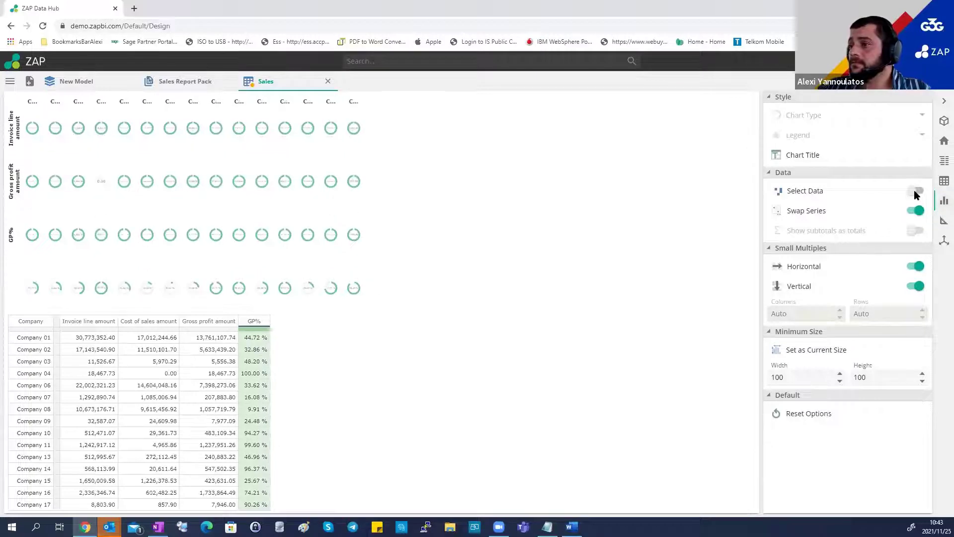
left_click(916, 192)
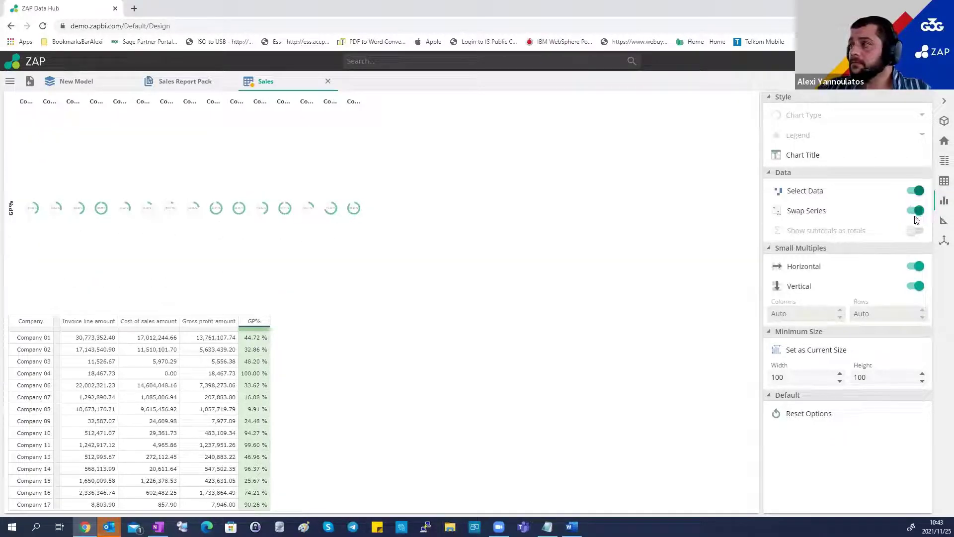
- Split the GP% gauge into horizontal small multiples only, with the vertical split turned off
left_click(915, 267)
left_click(916, 286)
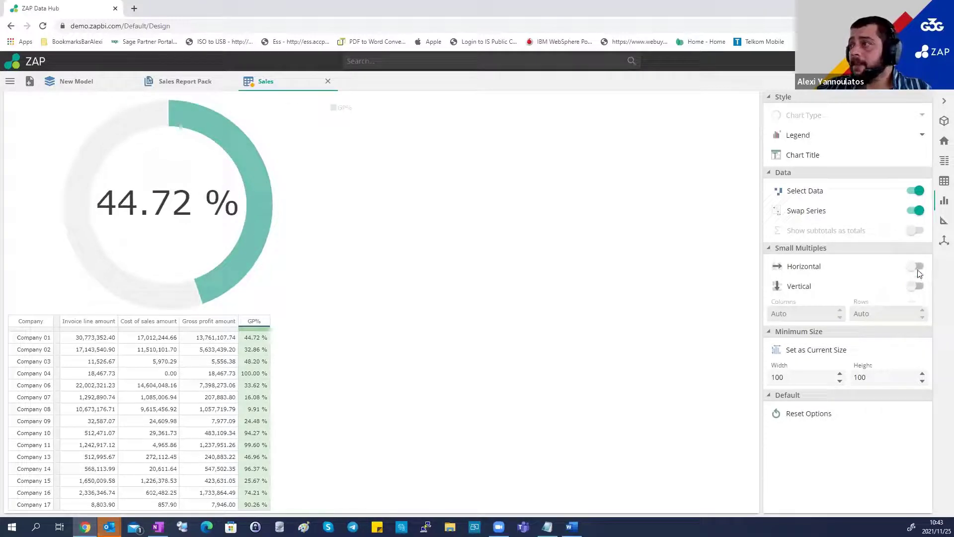
left_click(916, 266)
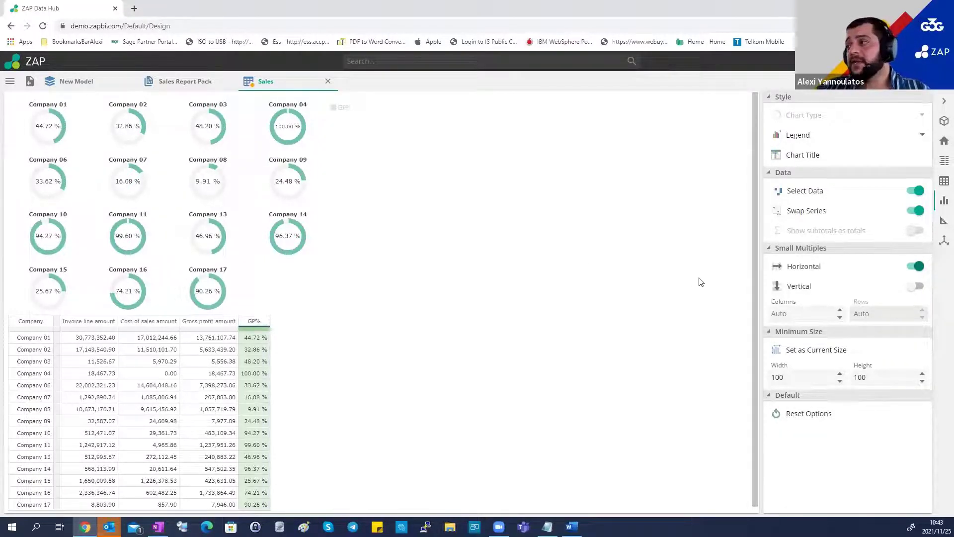
- Add a Less Than conditional format on the GP% cells with a threshold of 0.3
left_click(942, 123)
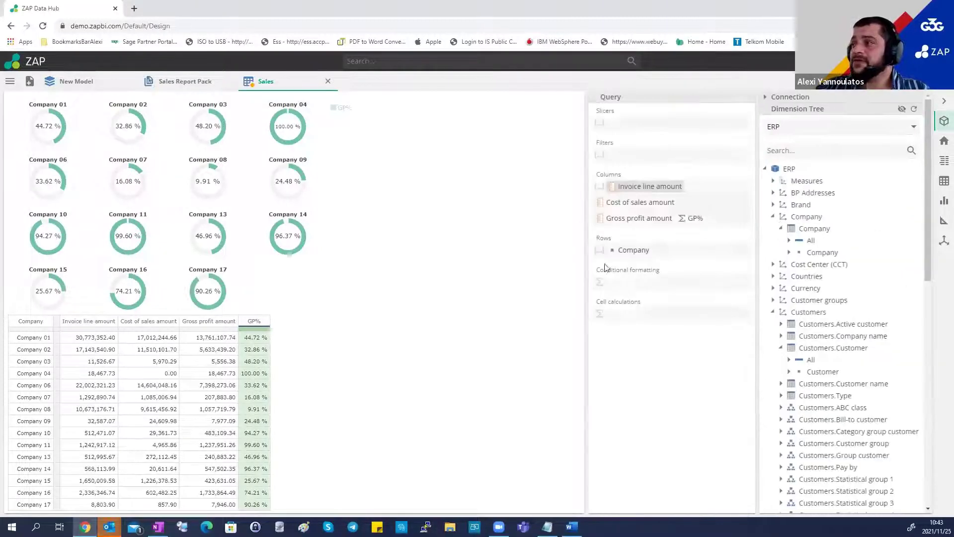
left_click(635, 286)
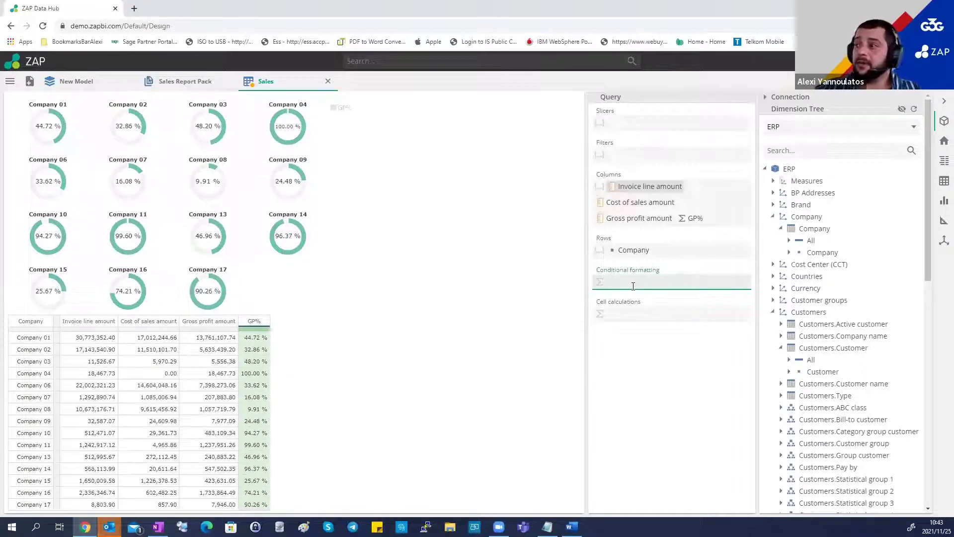
left_click(629, 283)
key("Escape")
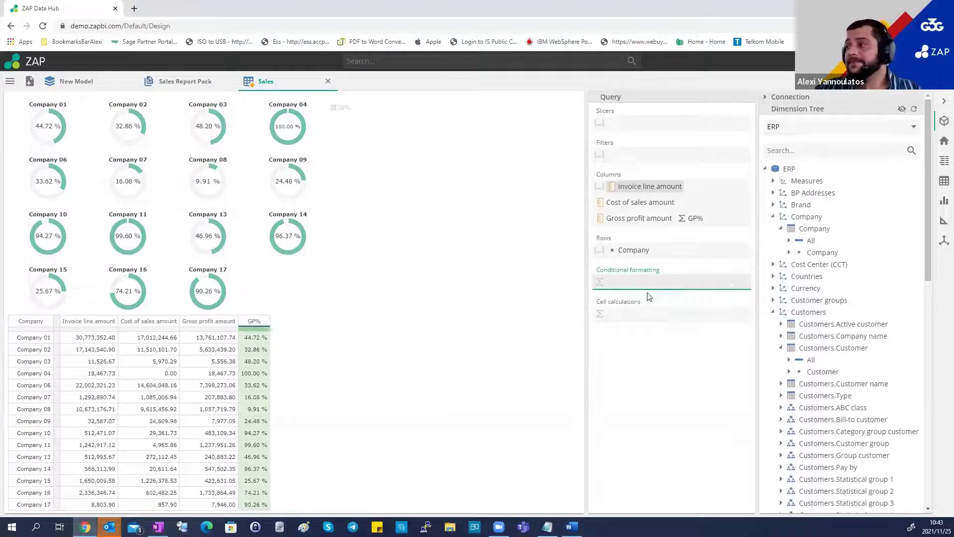
key("Return")
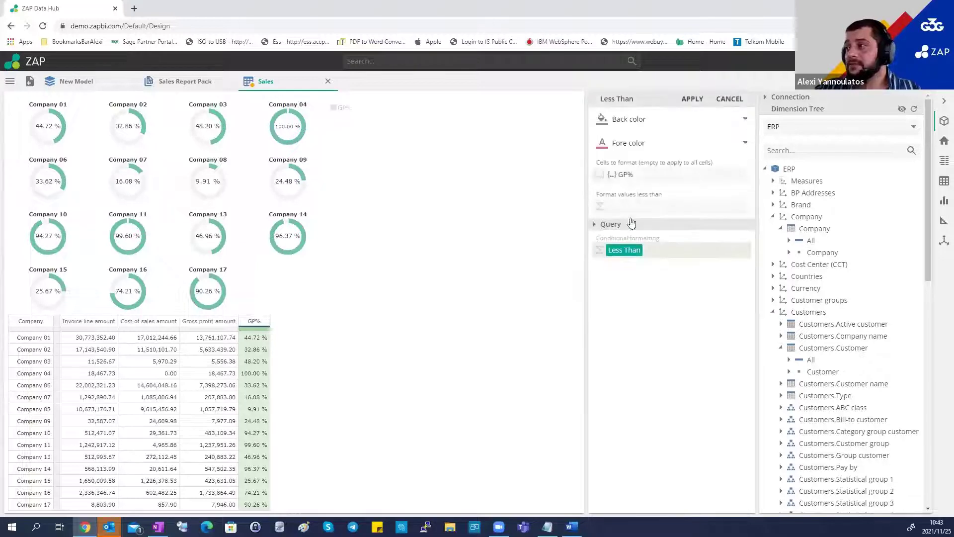
left_click(630, 204)
type("0")
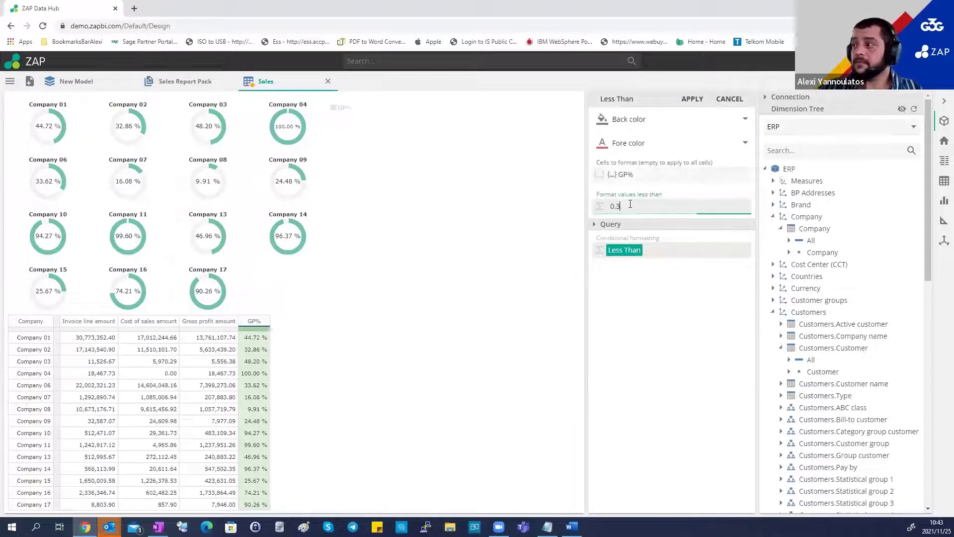
type(".3")
key("BackSpace")
key("BackSpace")
key("BackSpace")
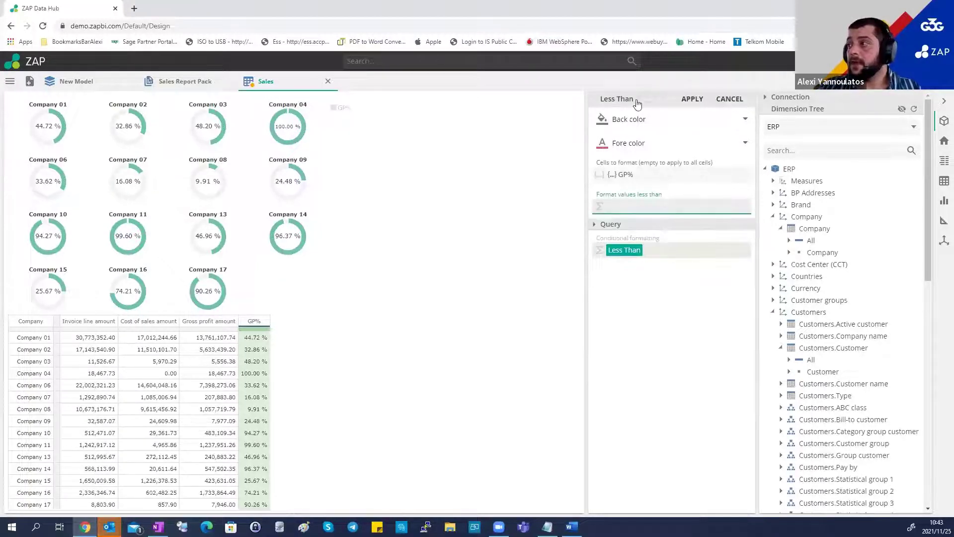
- Give the Less Than format a red back color and a black fore color, and apply it
left_click(629, 120)
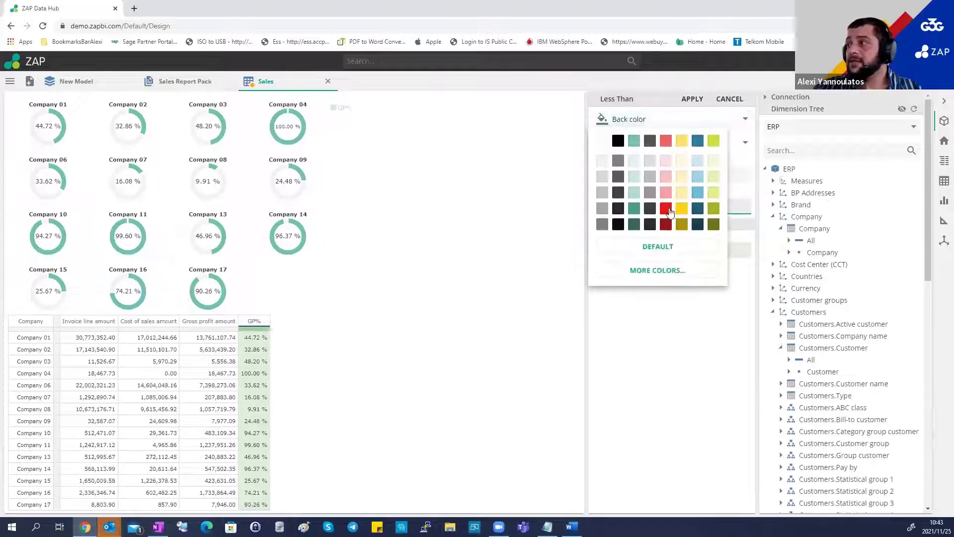
left_click(666, 209)
left_click(634, 144)
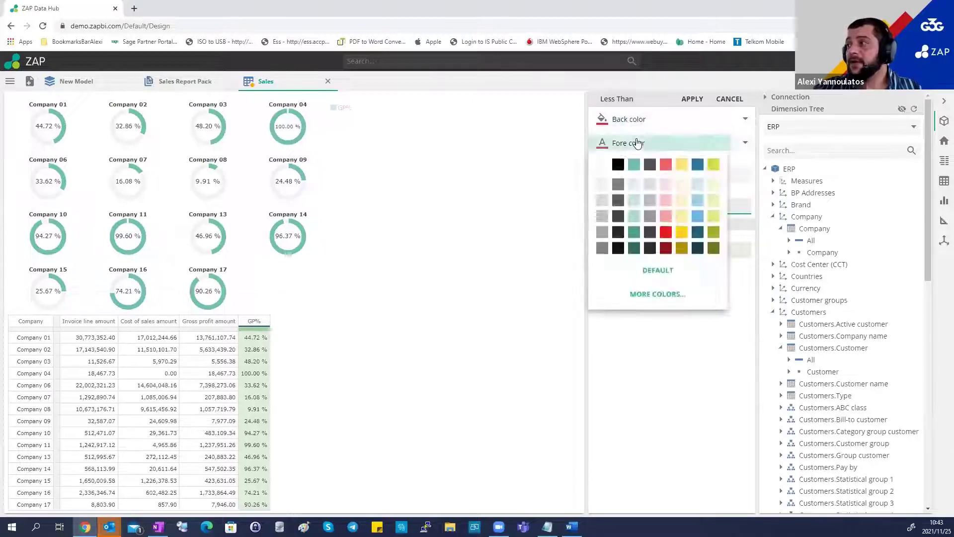
left_click(621, 168)
left_click(696, 100)
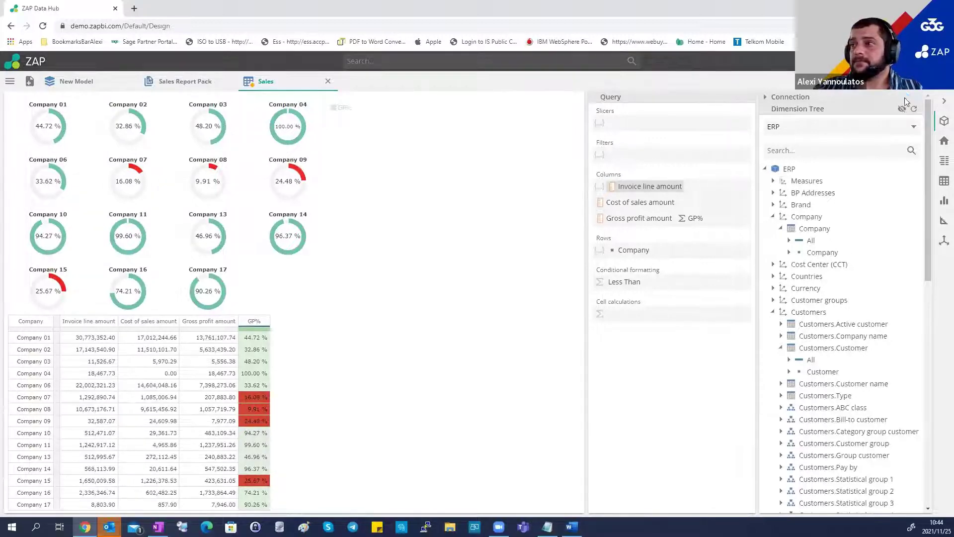
- Save the analysis as a new resource named "GP% by company" in the personal Webinar folder
key("ctrl+s")
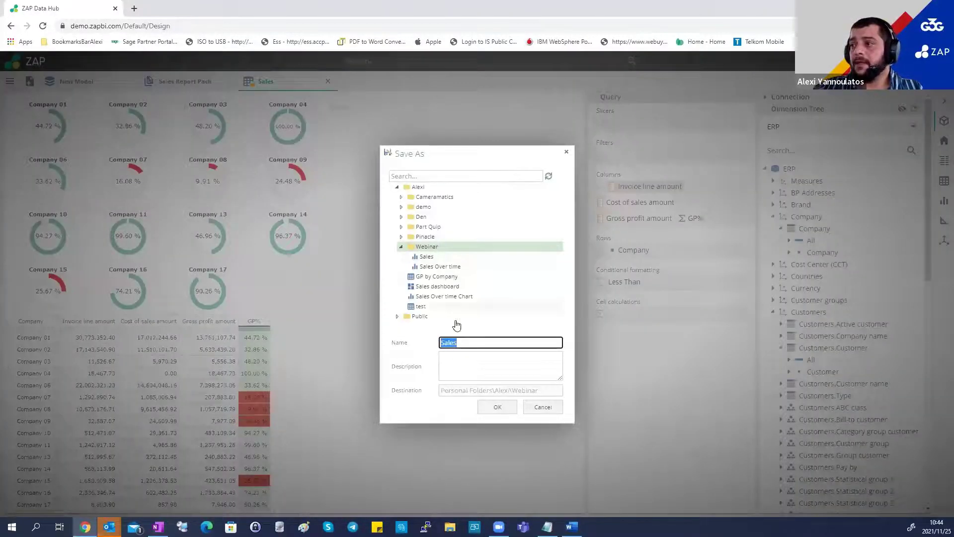
type("GP% by company")
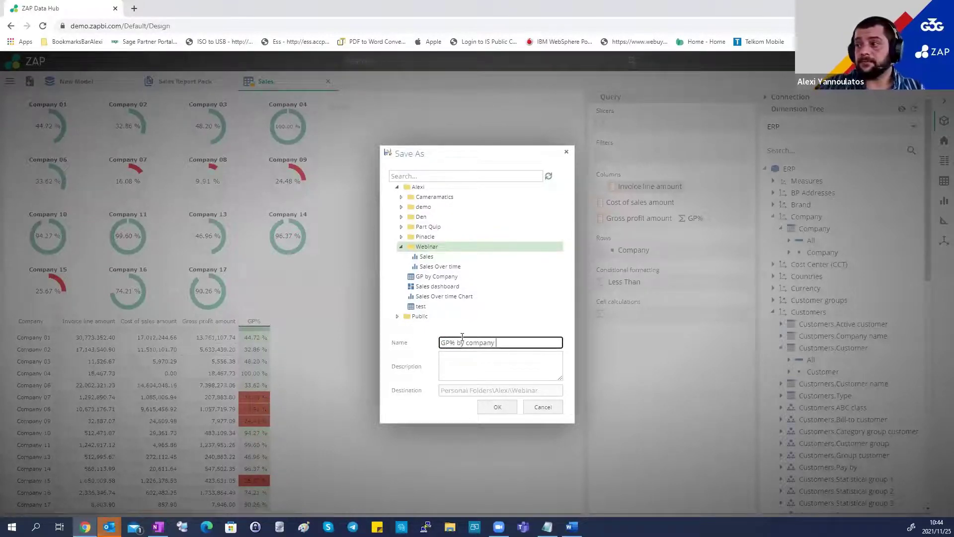
left_click(497, 407)
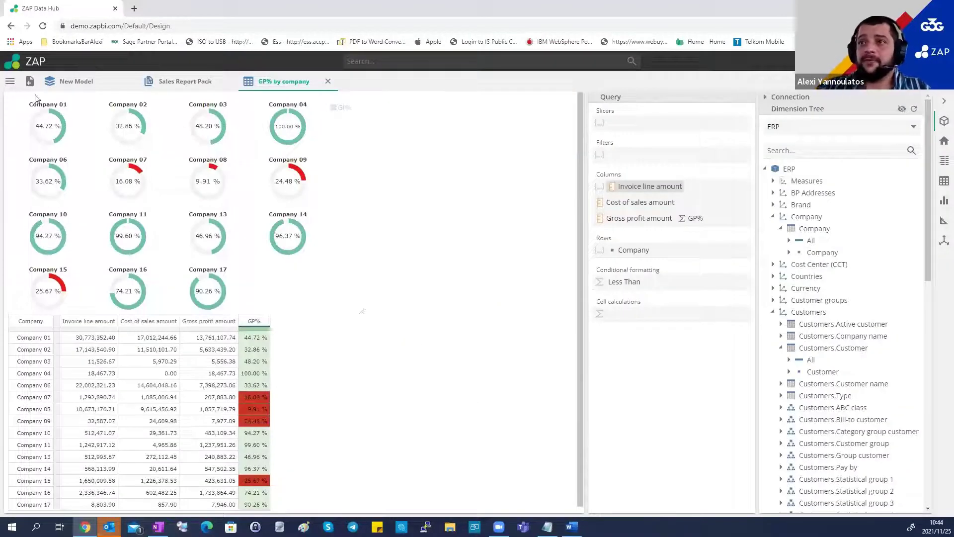
- Create a new dashboard and place the saved GP% by company analysis in its right half
left_click(29, 82)
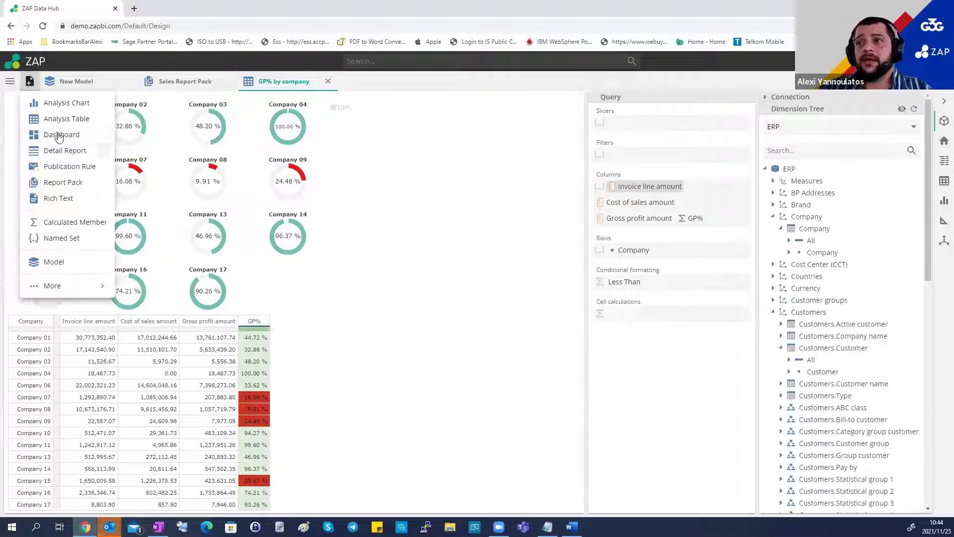
left_click(60, 135)
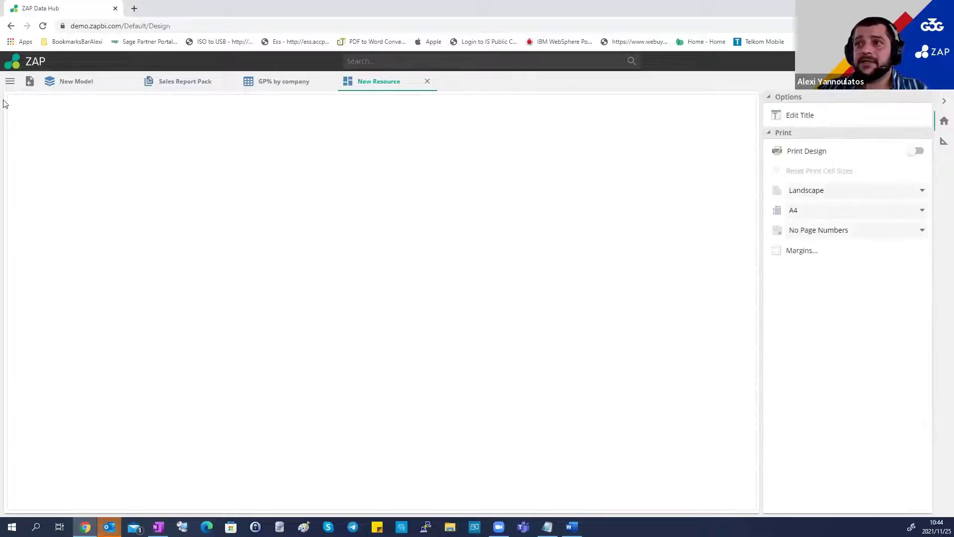
left_click(10, 83)
scroll(77, 417, "down", 1)
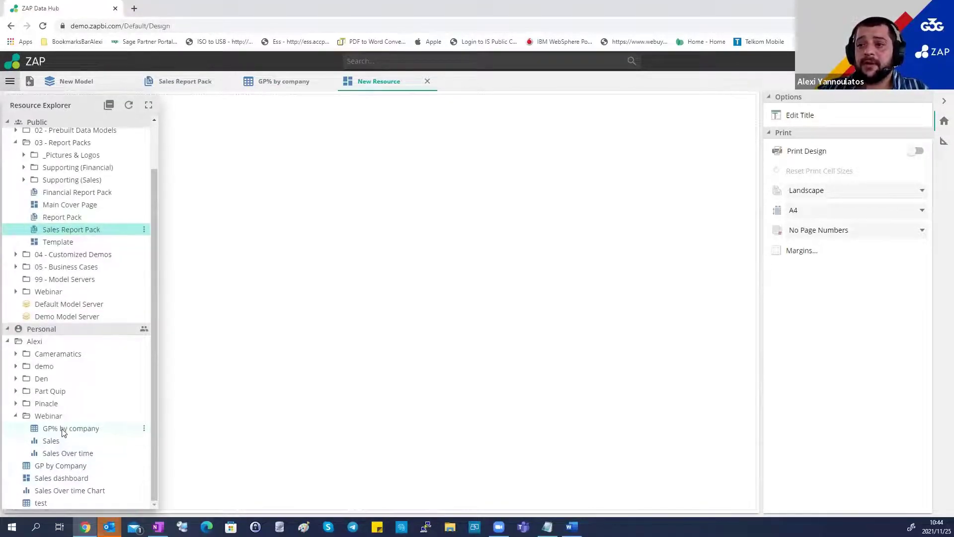
left_click_drag(91, 426, 582, 327)
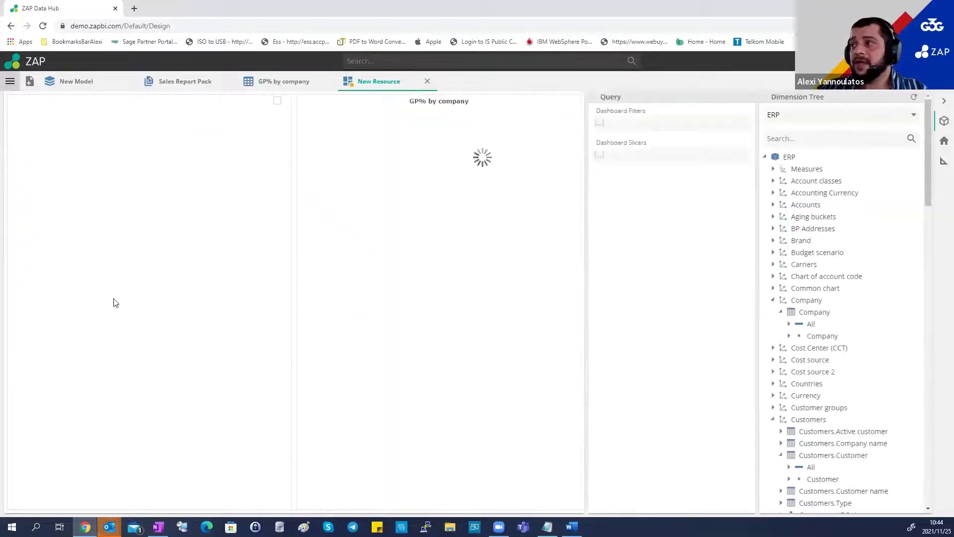
- Place the saved Sales analysis in the dashboard's upper left area and the Sales Over time analysis beneath it
left_click(9, 81)
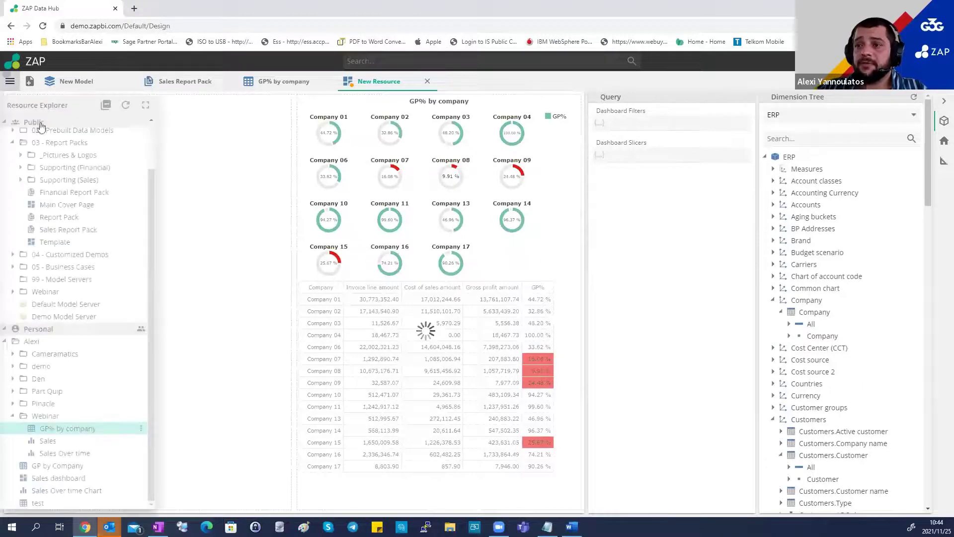
mouse_move(56, 444)
left_mouse_down()
mouse_move(113, 413)
mouse_move(160, 300)
mouse_move(162, 193)
left_mouse_up()
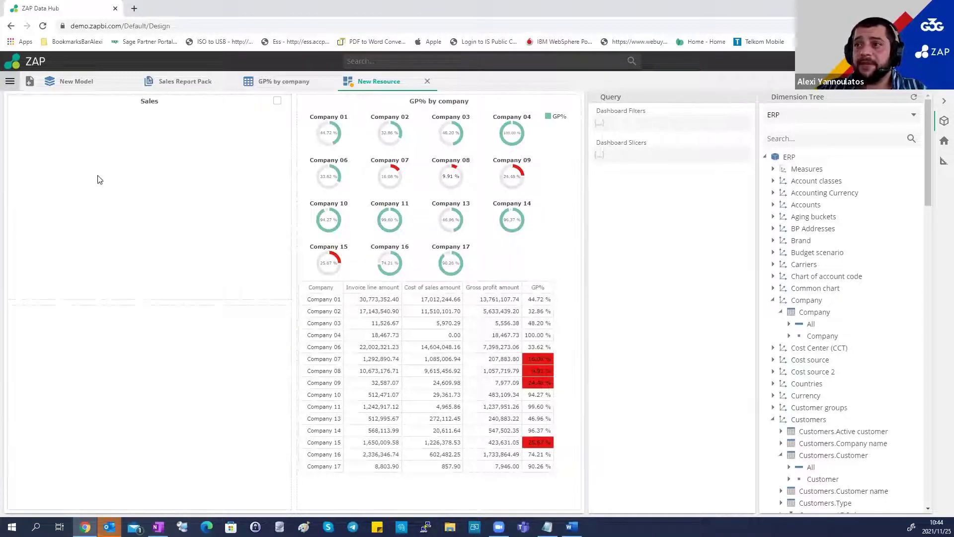
left_click(10, 81)
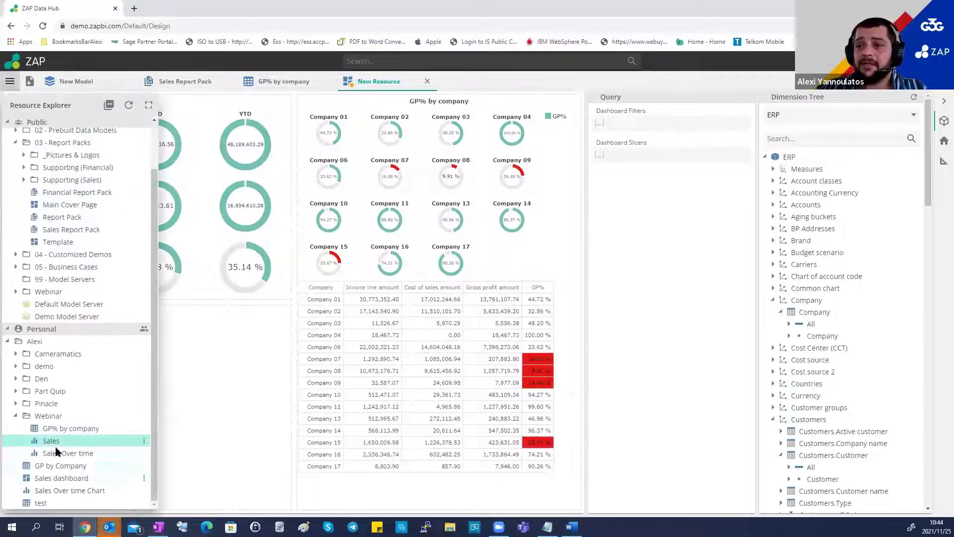
left_click_drag(207, 446, 202, 441)
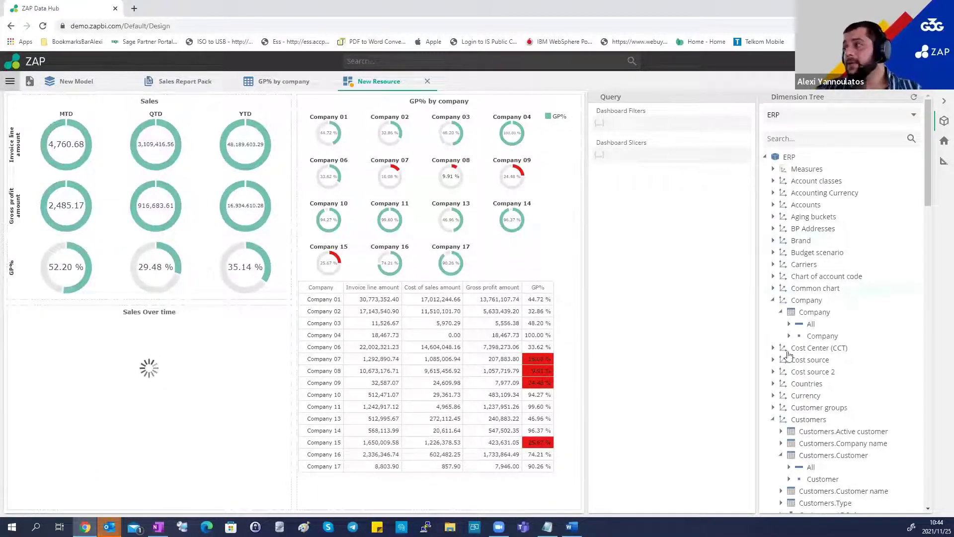
- Add Fiscal YQMD Month from the Date dimension as a dashboard slicer and change its slicer type
scroll(798, 350, "down", 6)
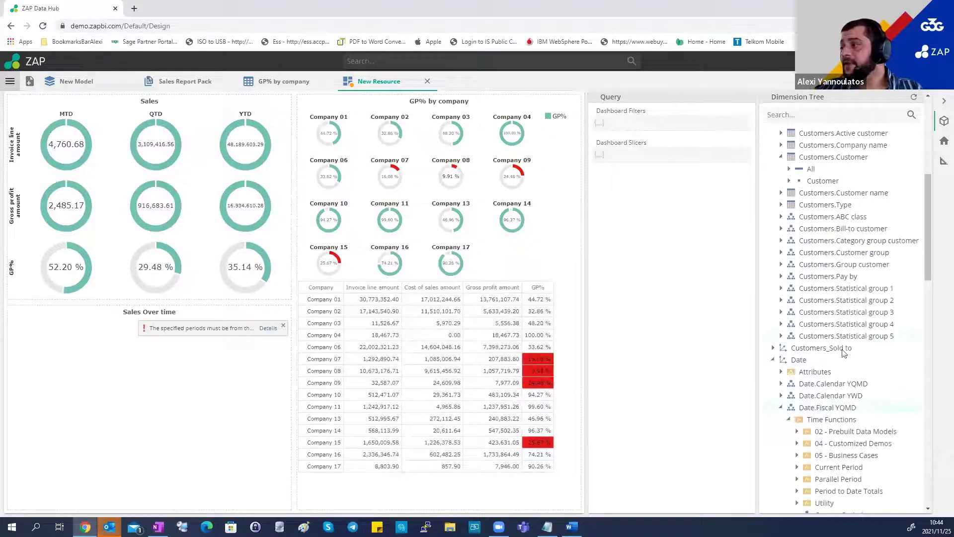
scroll(827, 354, "down", 6)
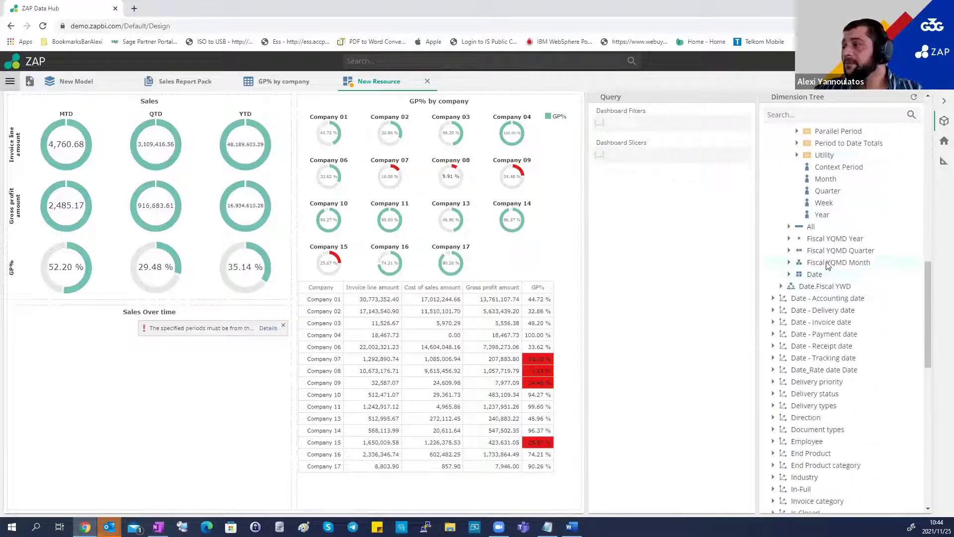
left_click_drag(841, 261, 630, 154)
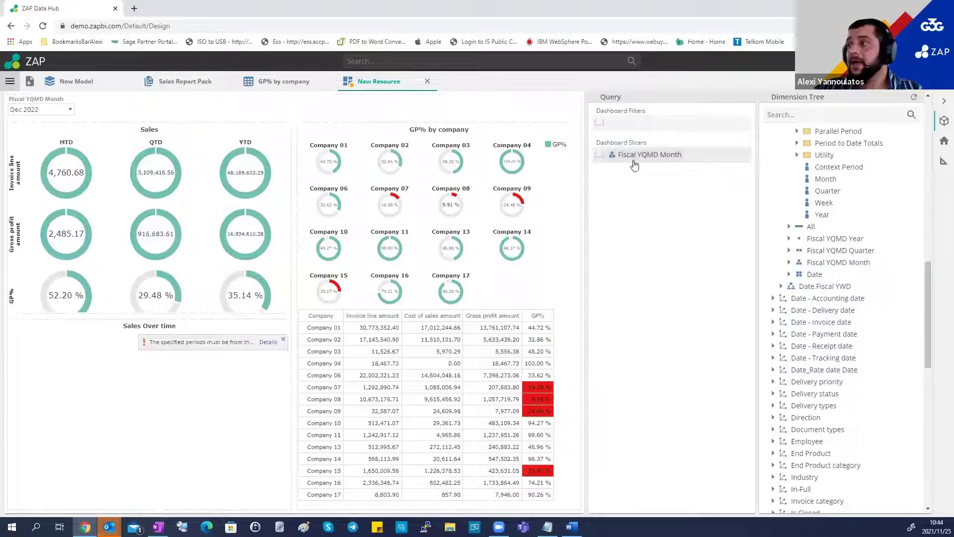
right_click(640, 154)
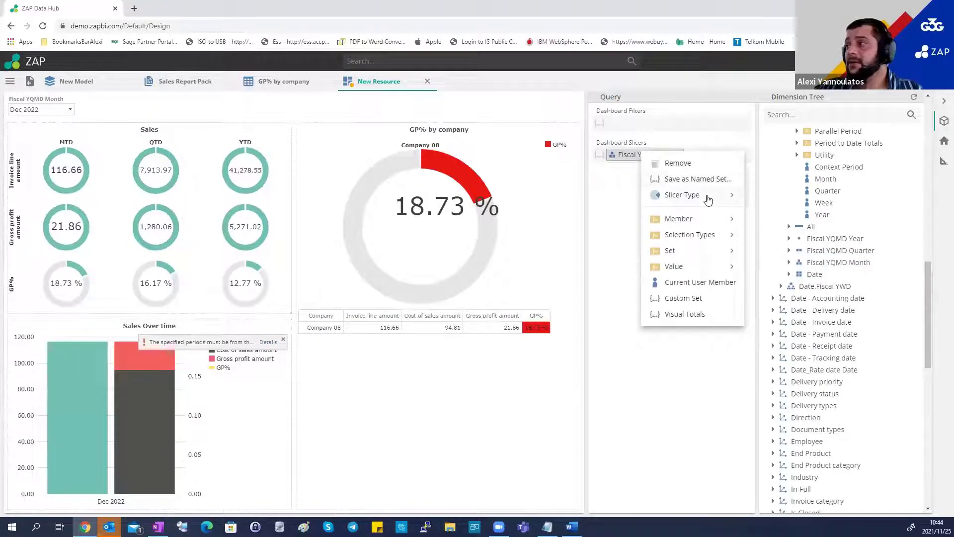
mouse_move(708, 196)
left_click(773, 260)
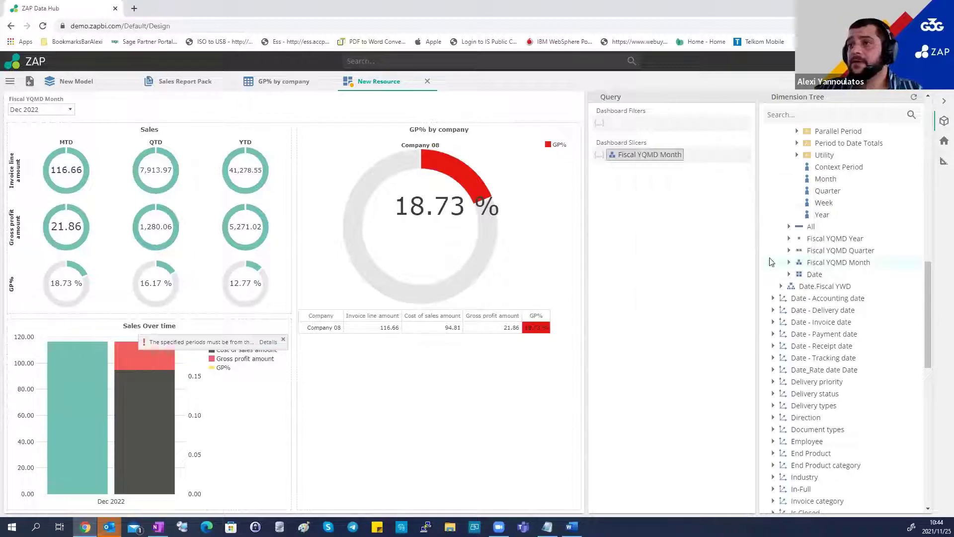
- Set the Fiscal YQMD Month slicer to Nov 2020 and collapse the design pane to enlarge the dashboard
left_click(70, 110)
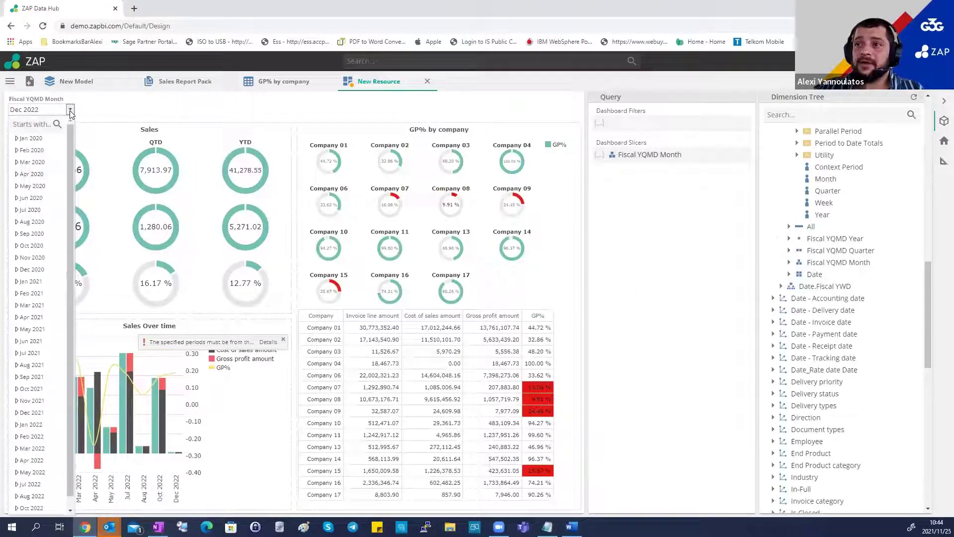
left_click(37, 258)
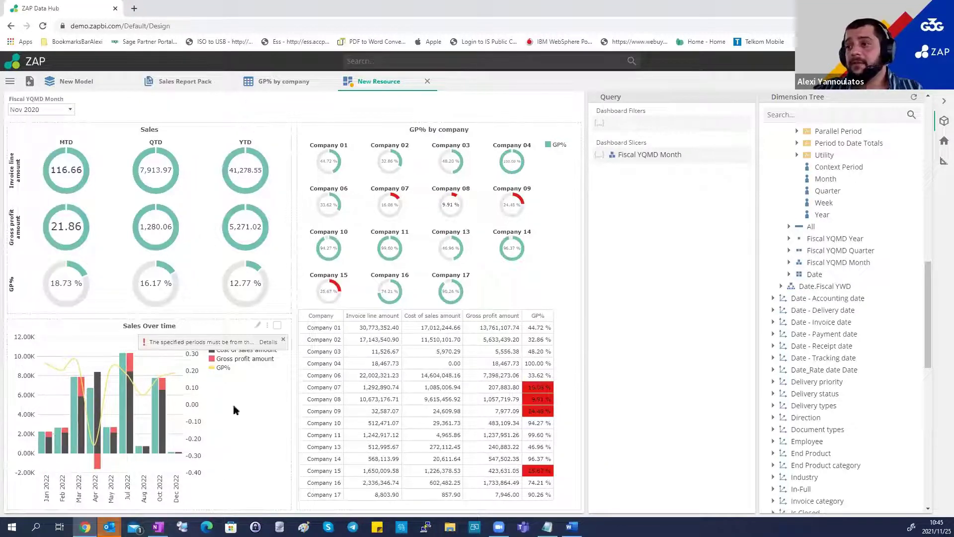
left_click(283, 340)
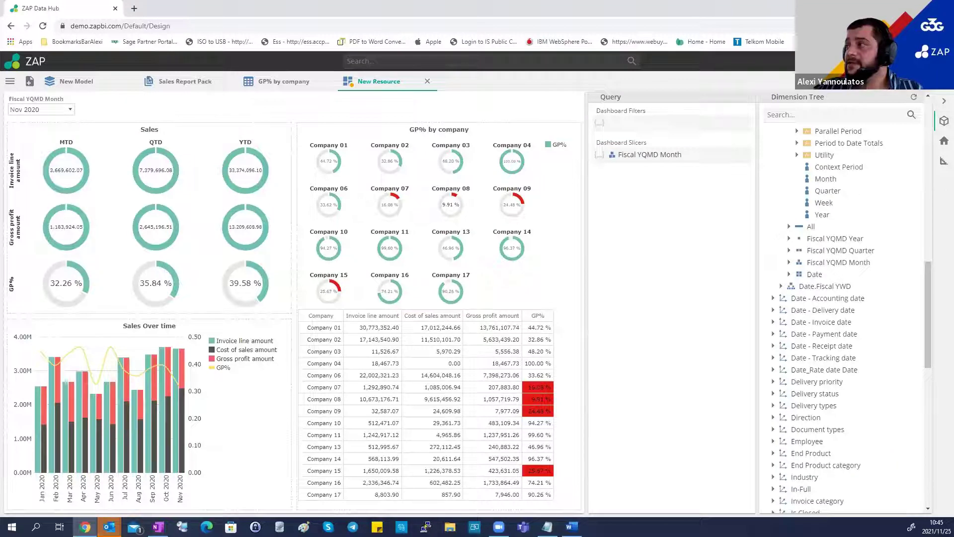
left_click(943, 100)
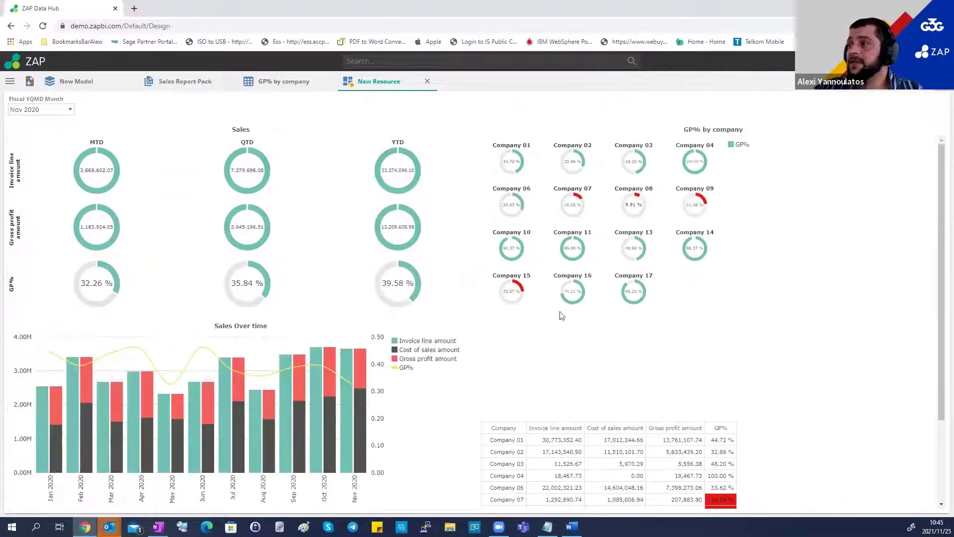
- Save the dashboard as a new resource named "Sales Dashboard" in the personal Webinar folder
left_click(875, 81)
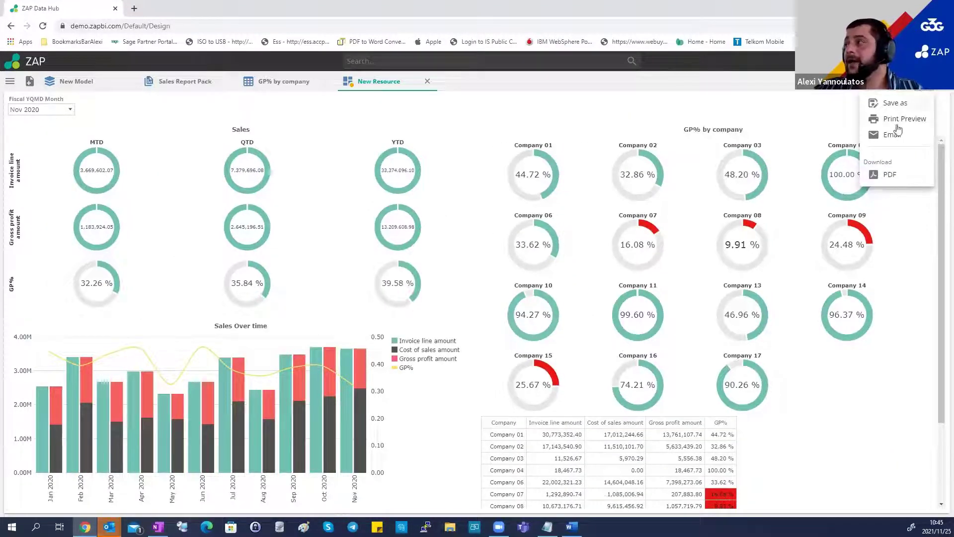
left_click(899, 101)
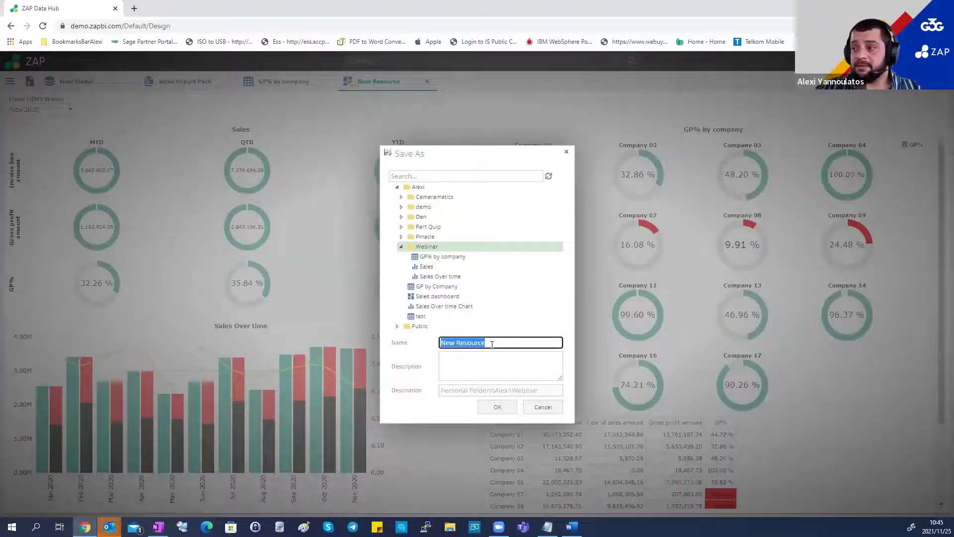
type("Sales s")
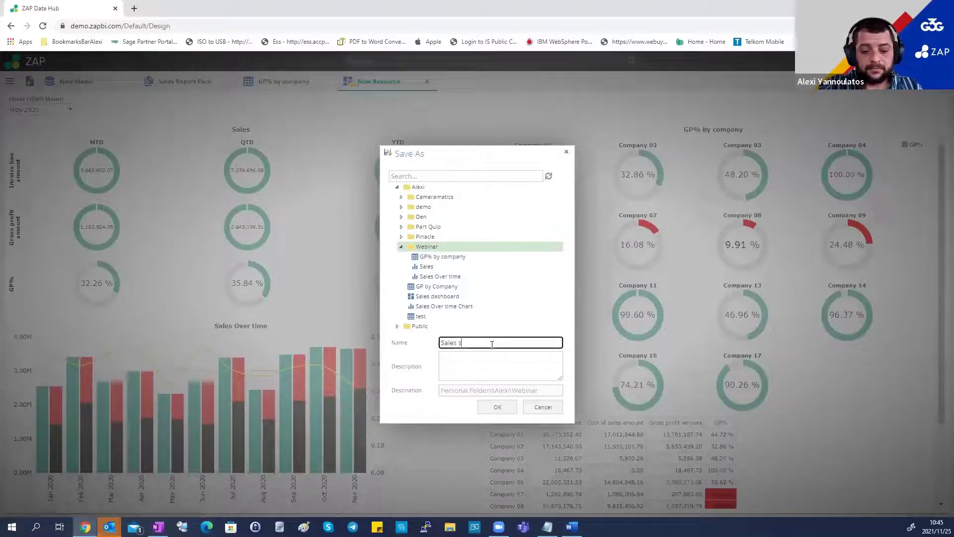
key("BackSpace")
type("Da")
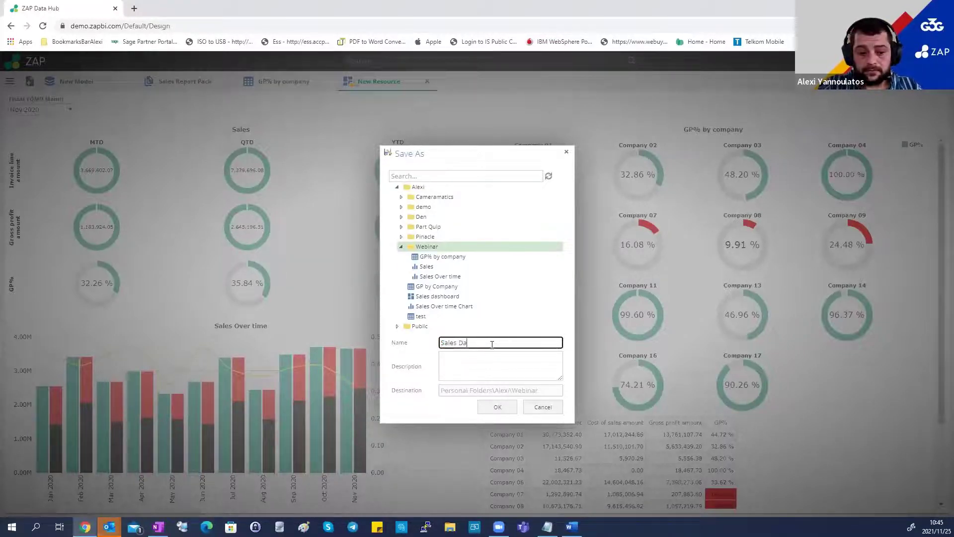
type("shboa")
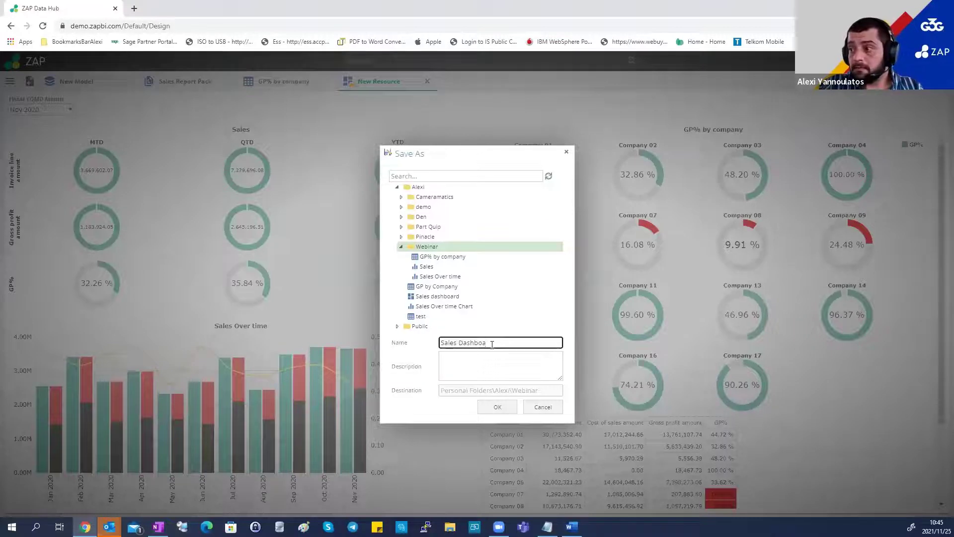
type("a")
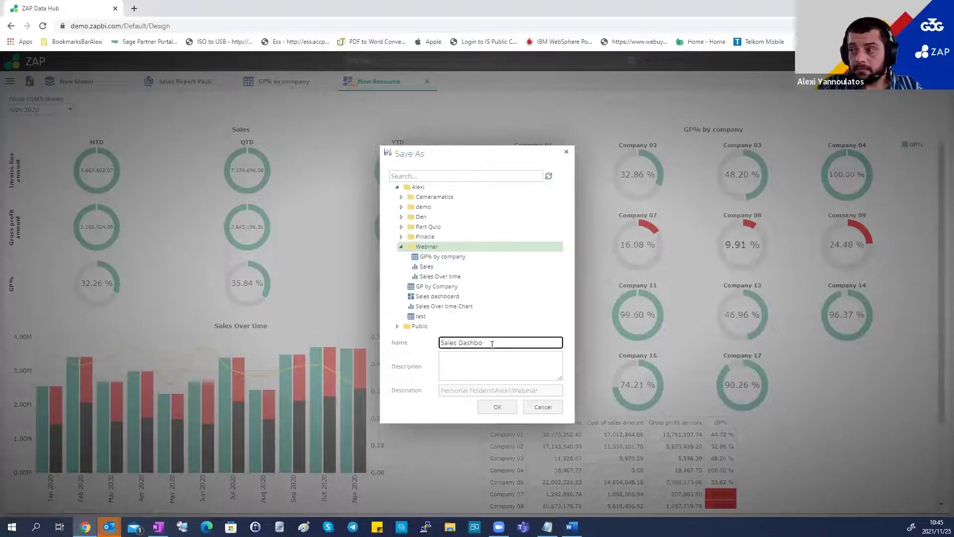
type("rd")
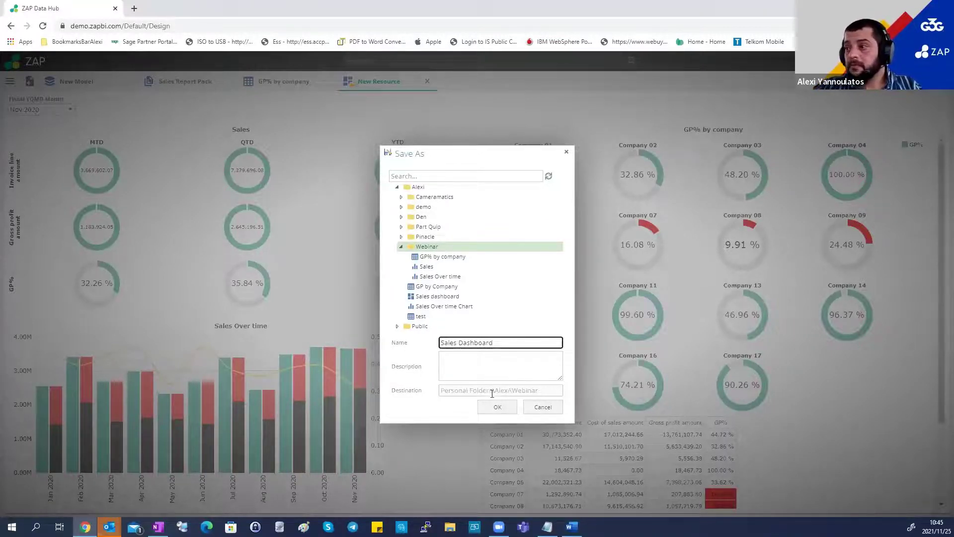
left_click(496, 408)
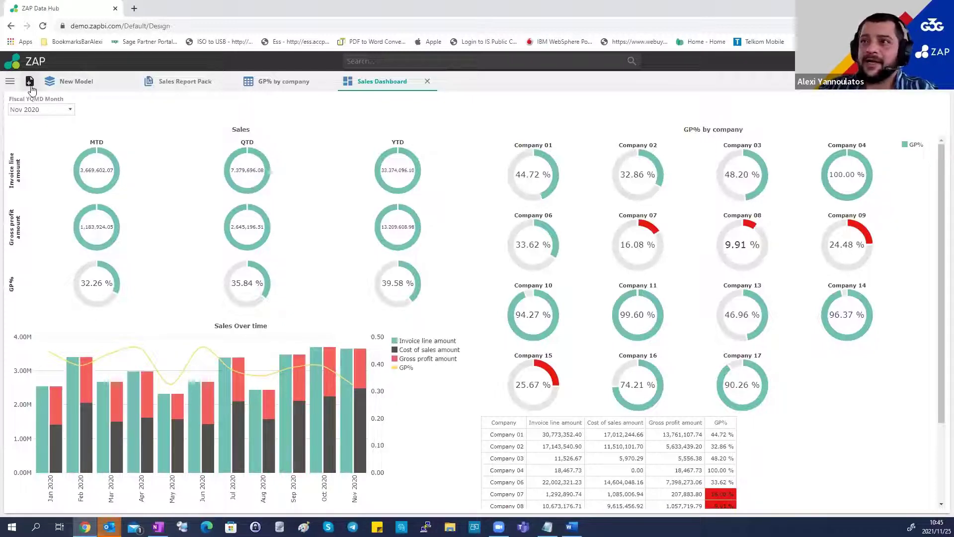
- Add the saved Sales Dashboard from the Webinar folder to the Sales Report Pack and open the pack's print preview
left_click(173, 85)
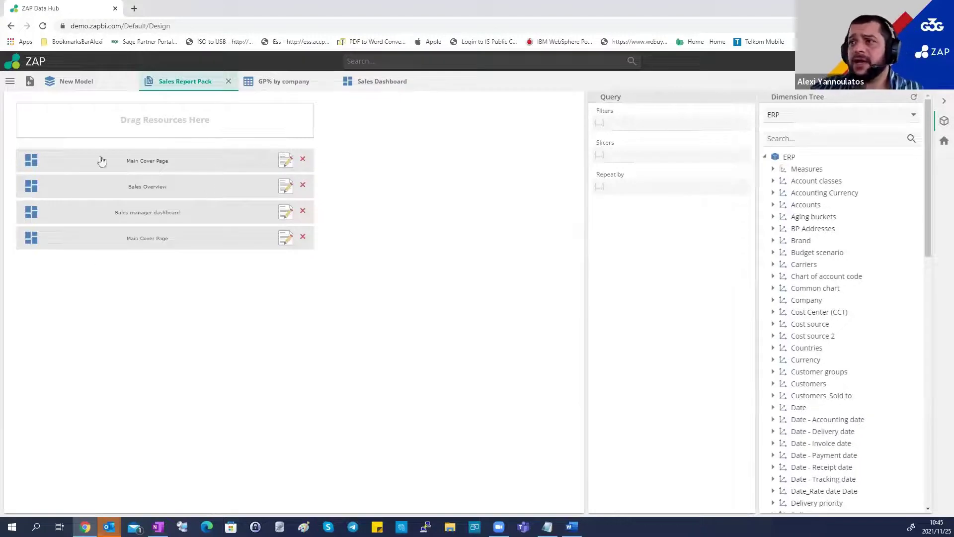
left_click(10, 81)
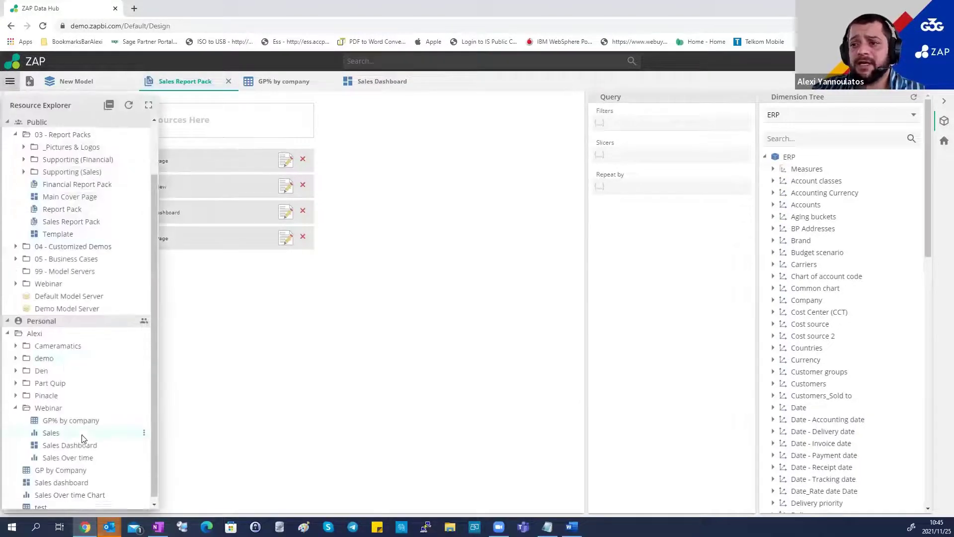
left_click_drag(78, 448, 185, 115)
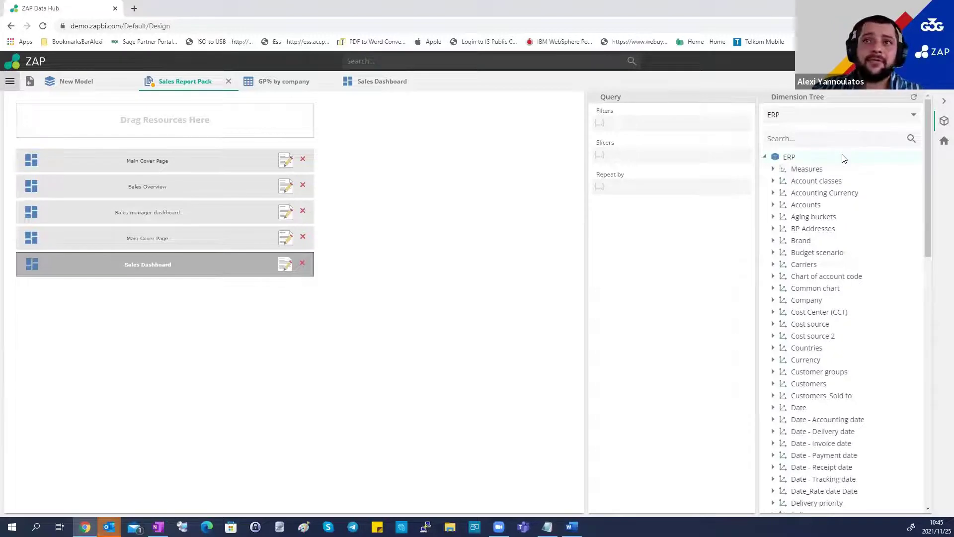
left_click(943, 143)
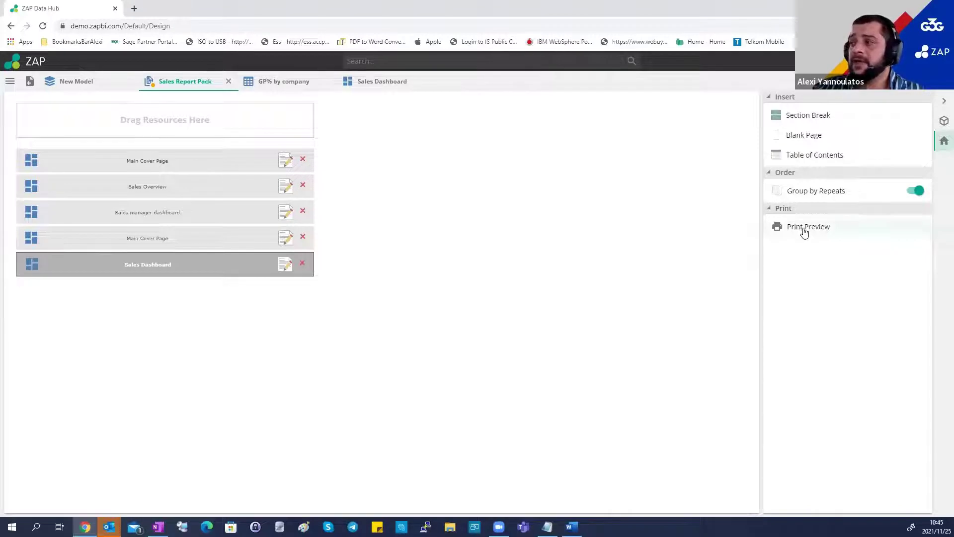
left_click(804, 227)
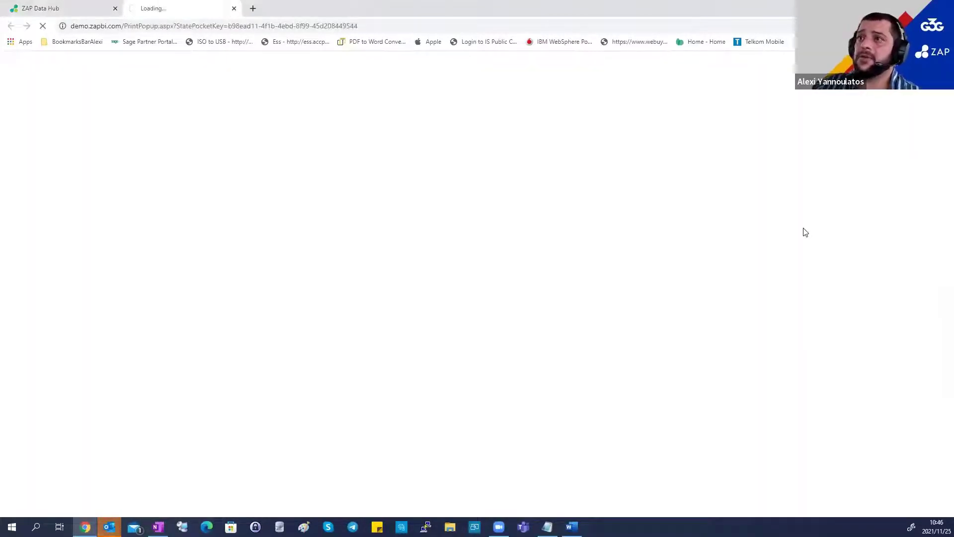